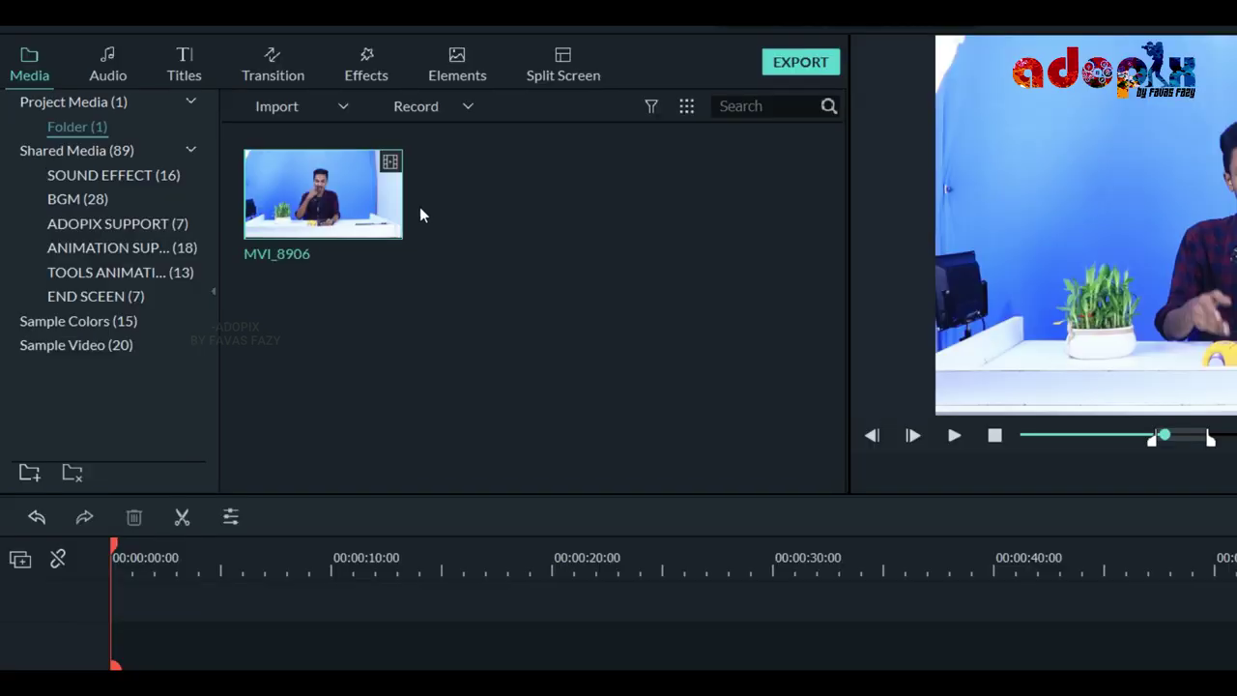
# Step: Place the MVI_8906 clip at the start of video track 1
pyautogui.moveTo(376, 164)
pyautogui.moveTo(343, 183); pyautogui.dragTo(85, 569)
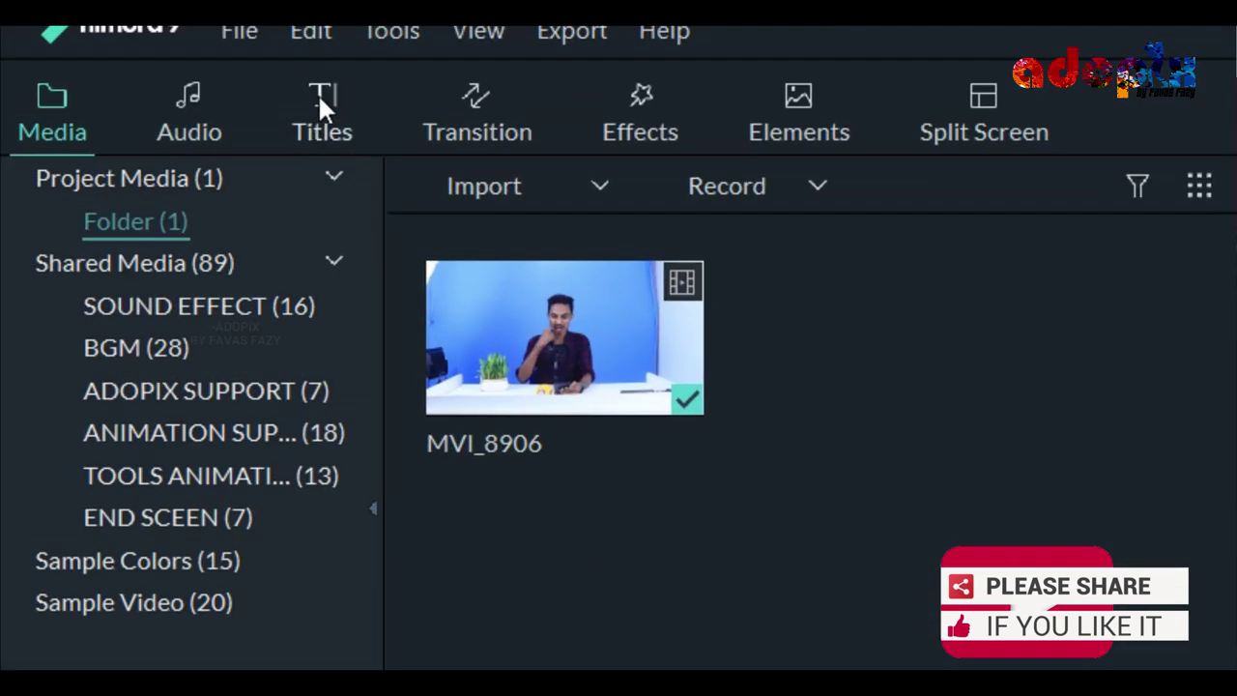
# Step: Find the Lowerthird Variety Pack Lowerthird 04 title and place it on track 2 above the clip
pyautogui.click(318, 101)
pyautogui.scroll(-15, 766, 433)
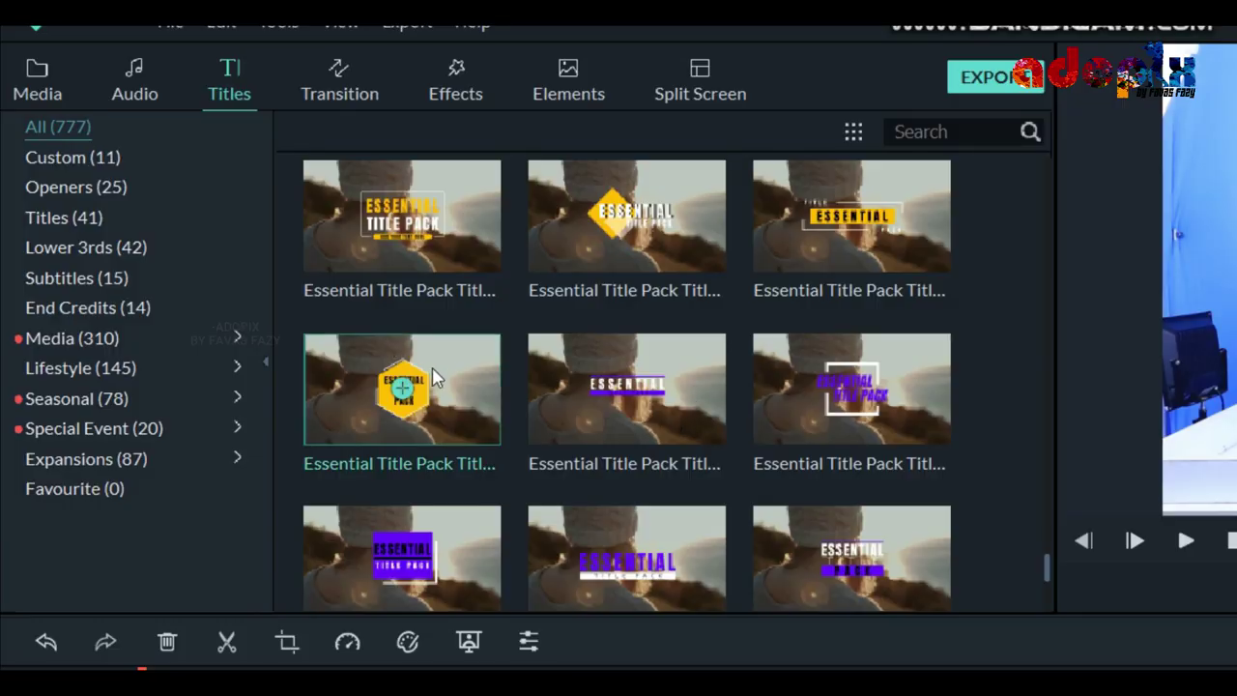
pyautogui.scroll(-15, 489, 349)
pyautogui.scroll(-5, 546, 346)
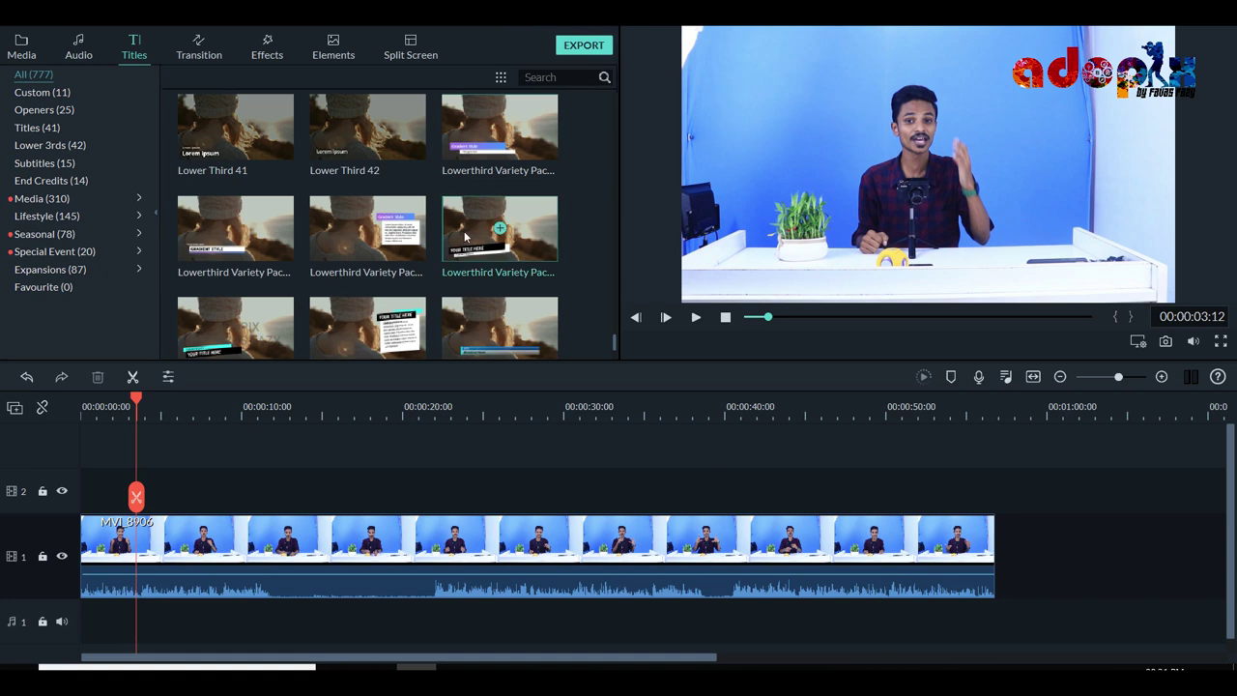
pyautogui.moveTo(501, 305); pyautogui.dragTo(155, 497)
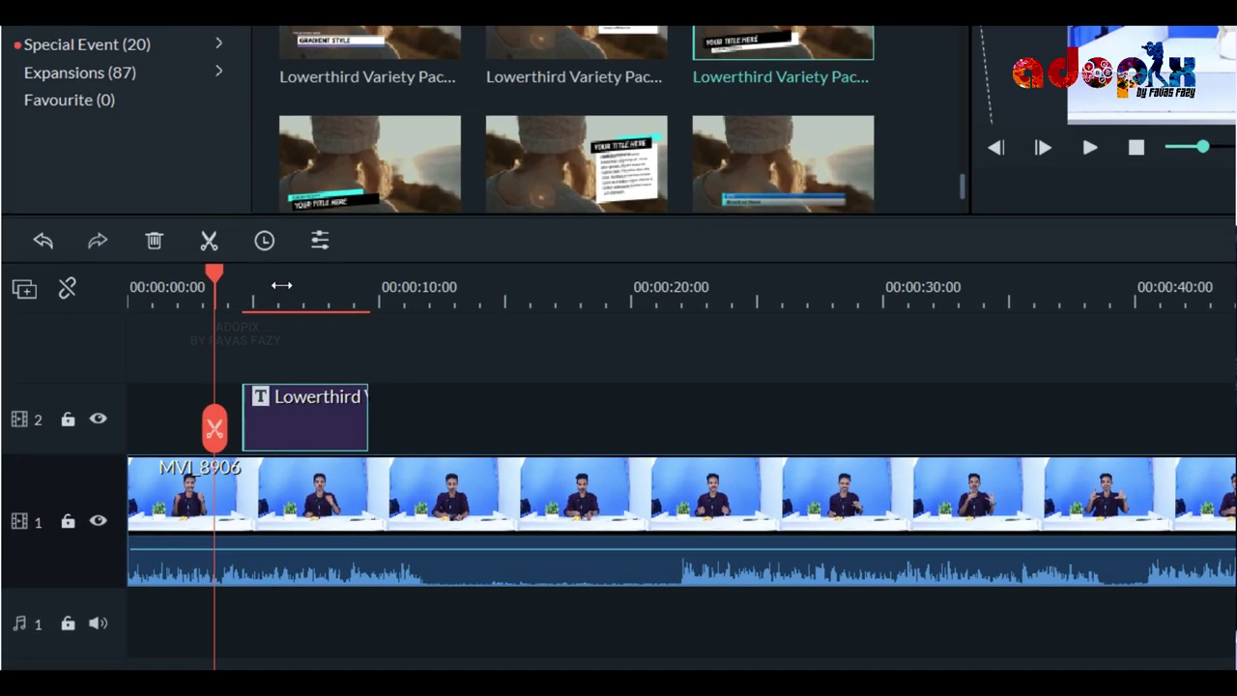
# Step: Extend the title's start back to about 1 second on the timeline and show the frame at 00:00:05:14
pyautogui.click(280, 286)
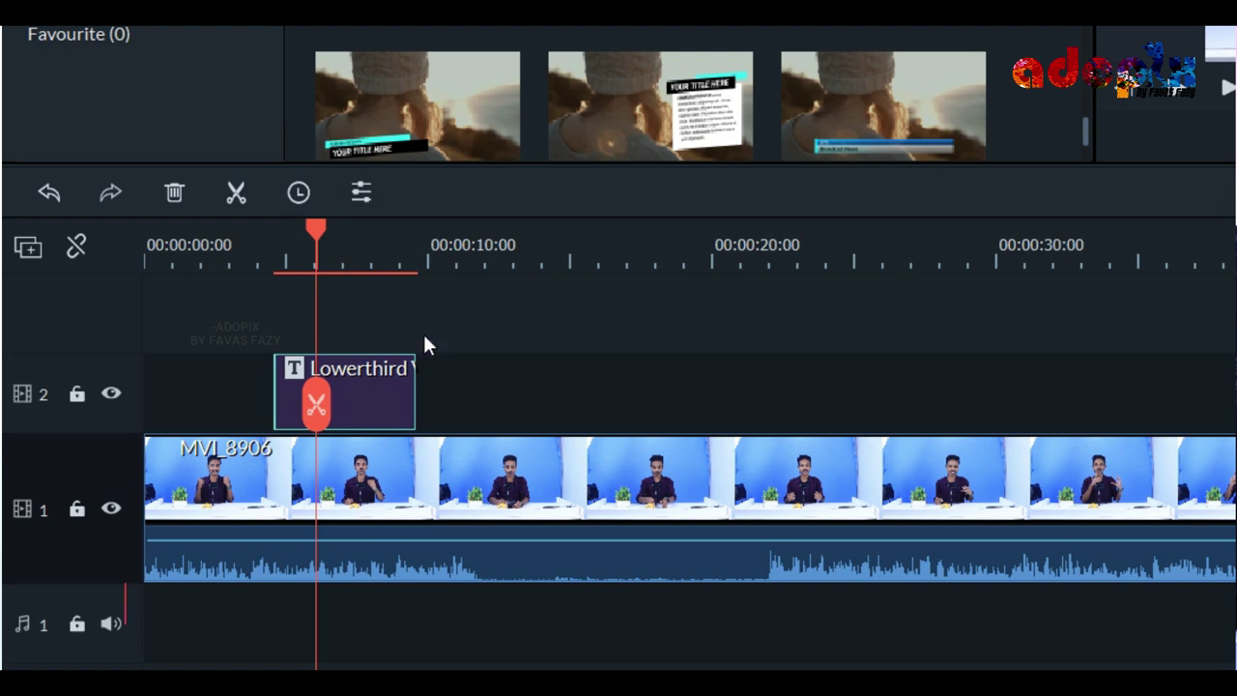
pyautogui.moveTo(278, 383); pyautogui.dragTo(169, 399)
pyautogui.click(187, 242)
pyautogui.click(332, 243)
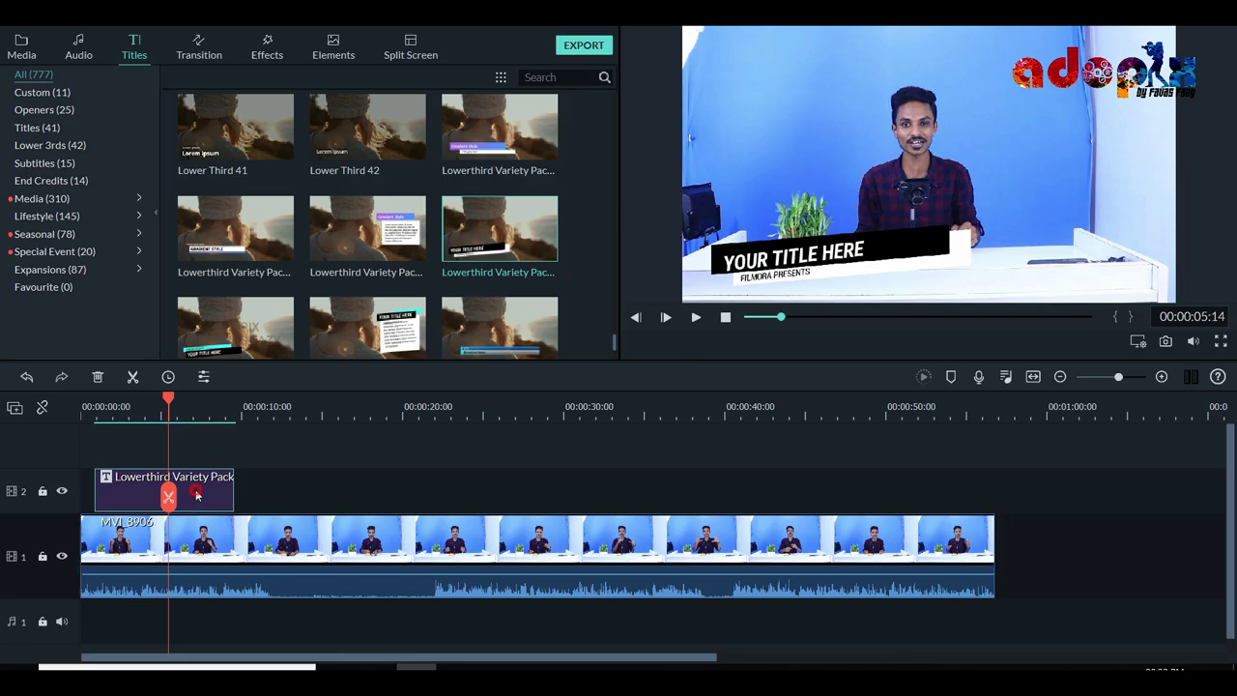
# Step: Open the lower-third title for editing, look through its text settings and open the advanced text editor
pyautogui.doubleClick(197, 494)
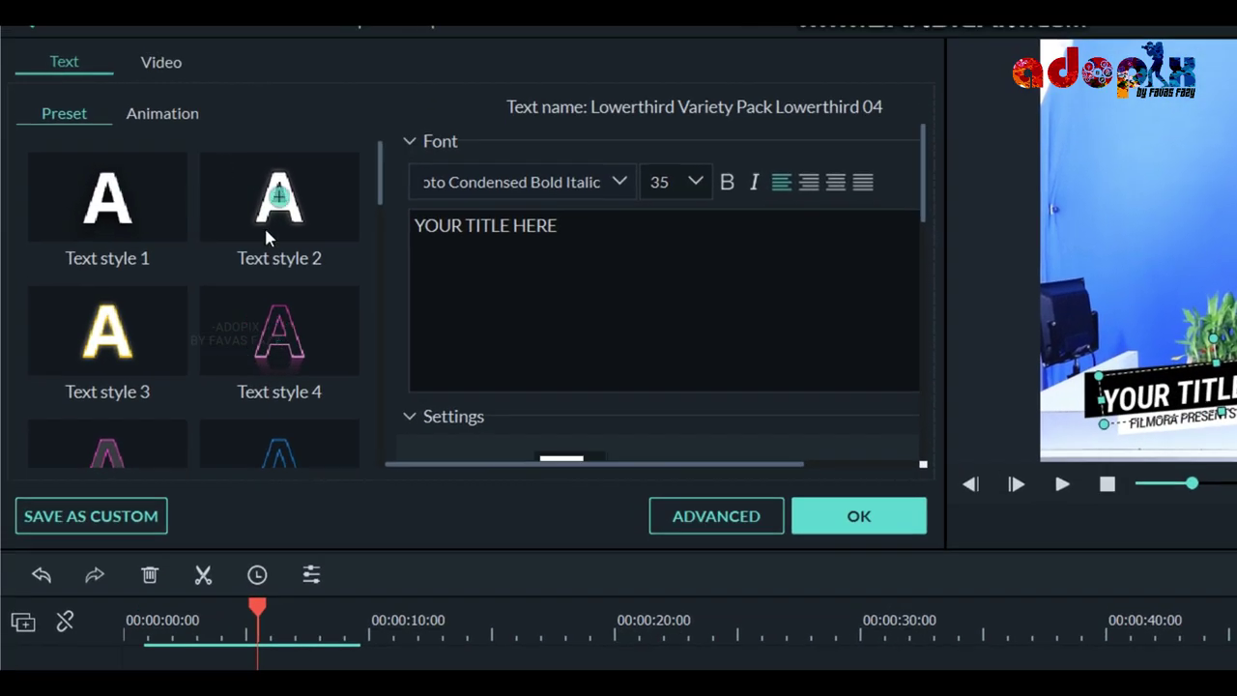
pyautogui.scroll(-5, 416, 217)
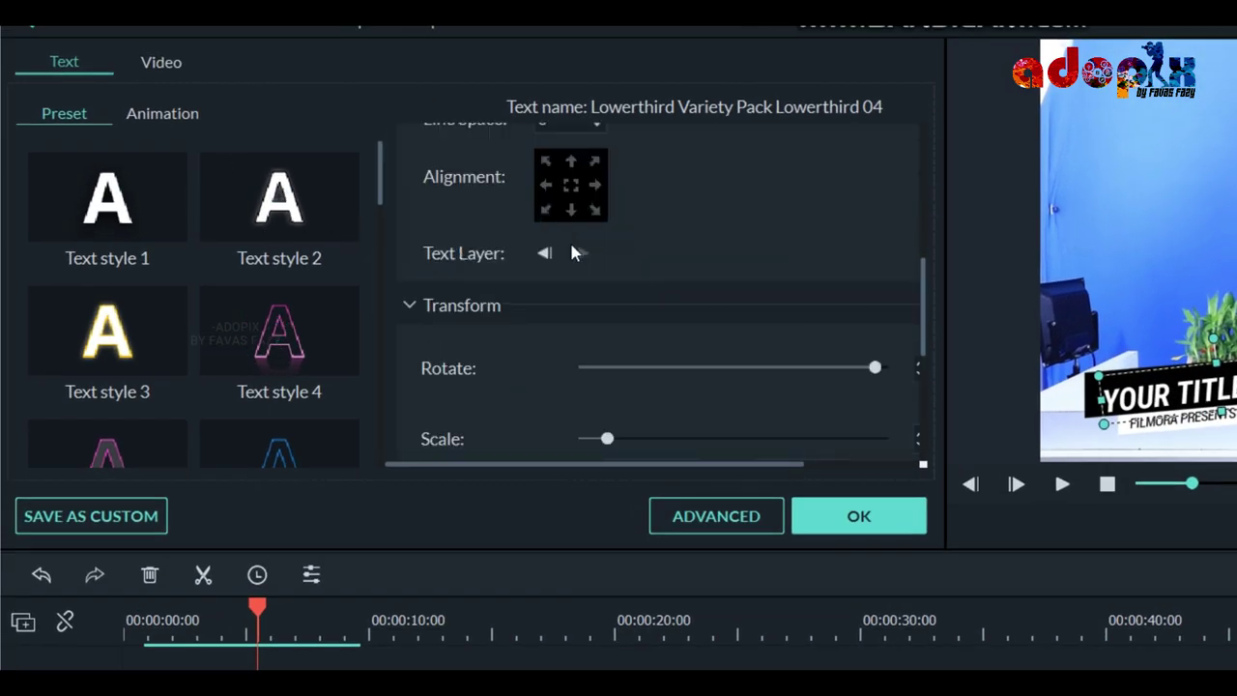
pyautogui.scroll(3, 412, 223)
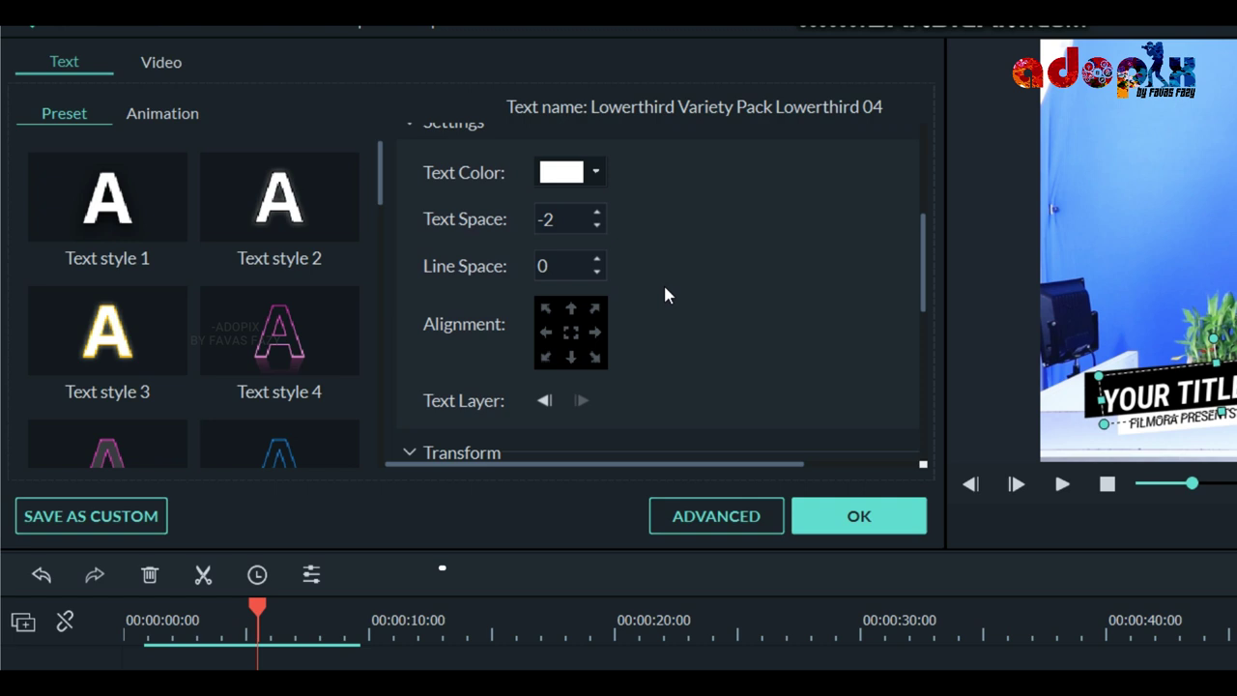
pyautogui.scroll(5, 665, 295)
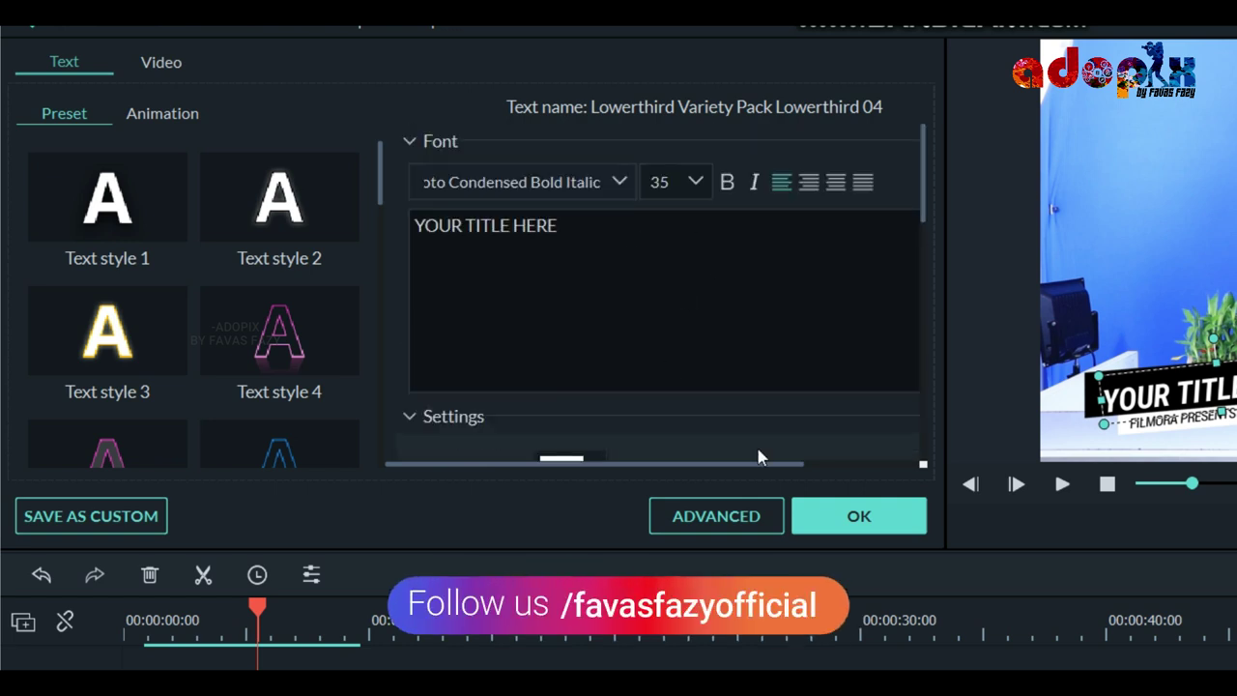
pyautogui.click(716, 516)
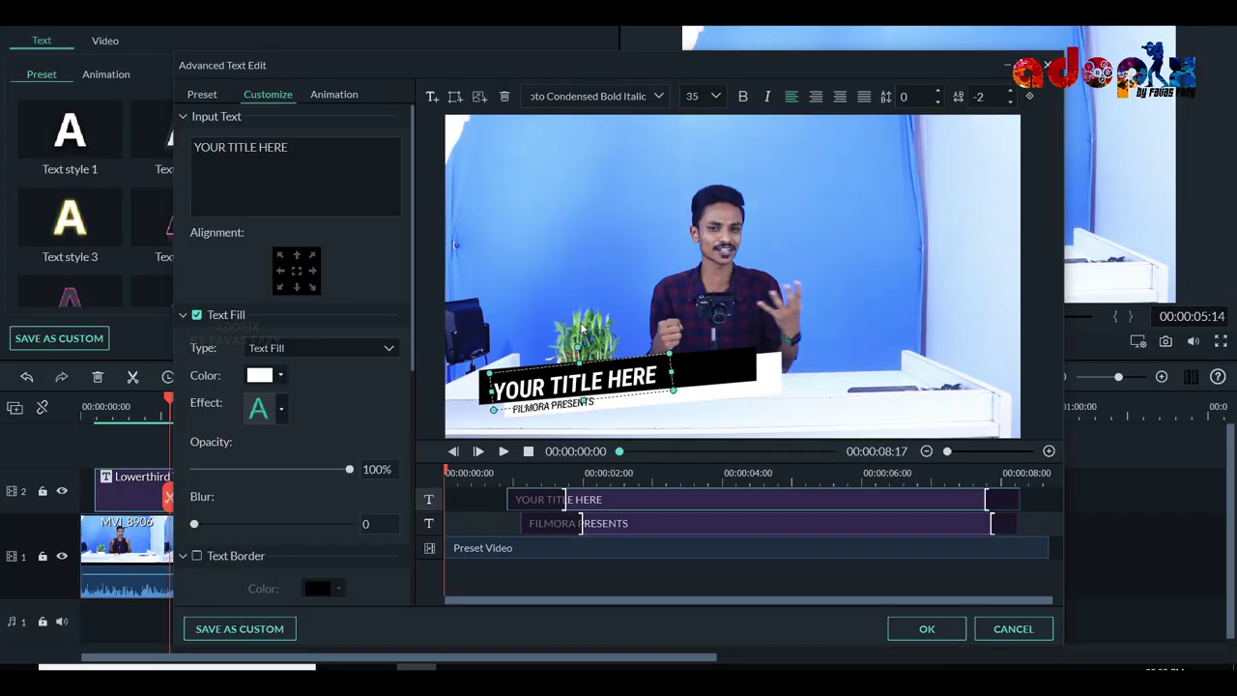
# Step: Replace the main title text "YOUR TITLE HERE" with the presenter's name
pyautogui.click(348, 144)
pyautogui.hotkey('ctrl', 'a')
pyautogui.click(283, 163)
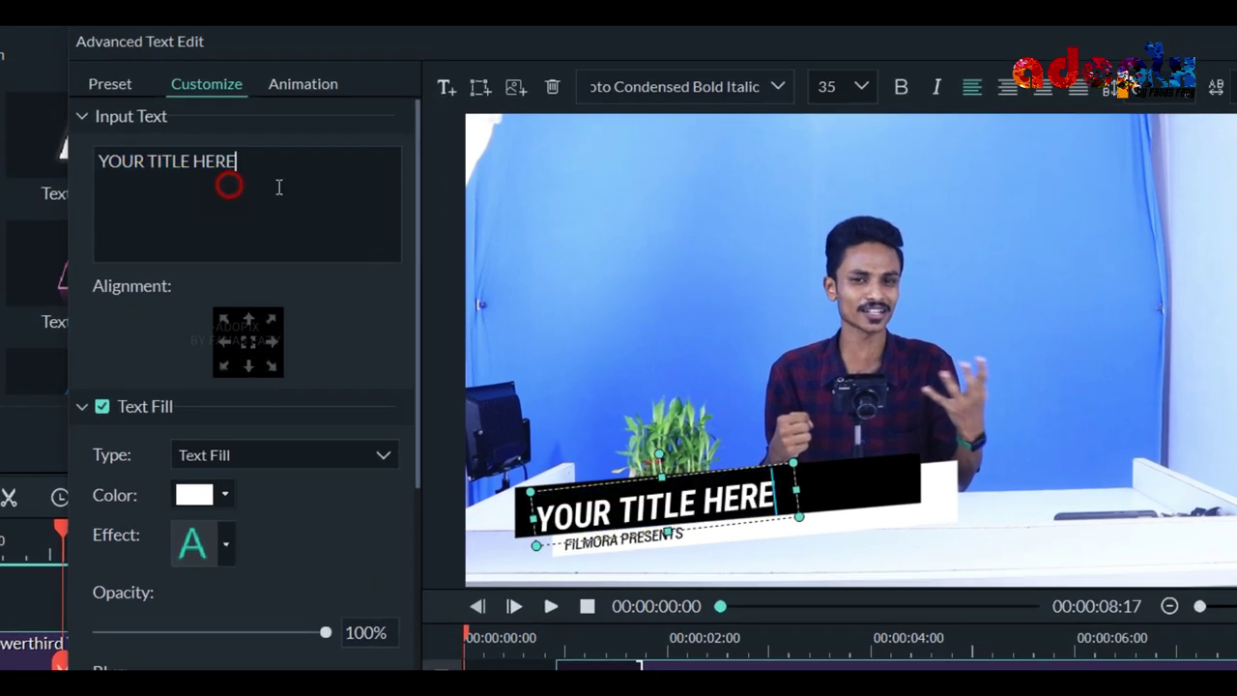
pyautogui.moveTo(297, 164); pyautogui.dragTo(101, 167)
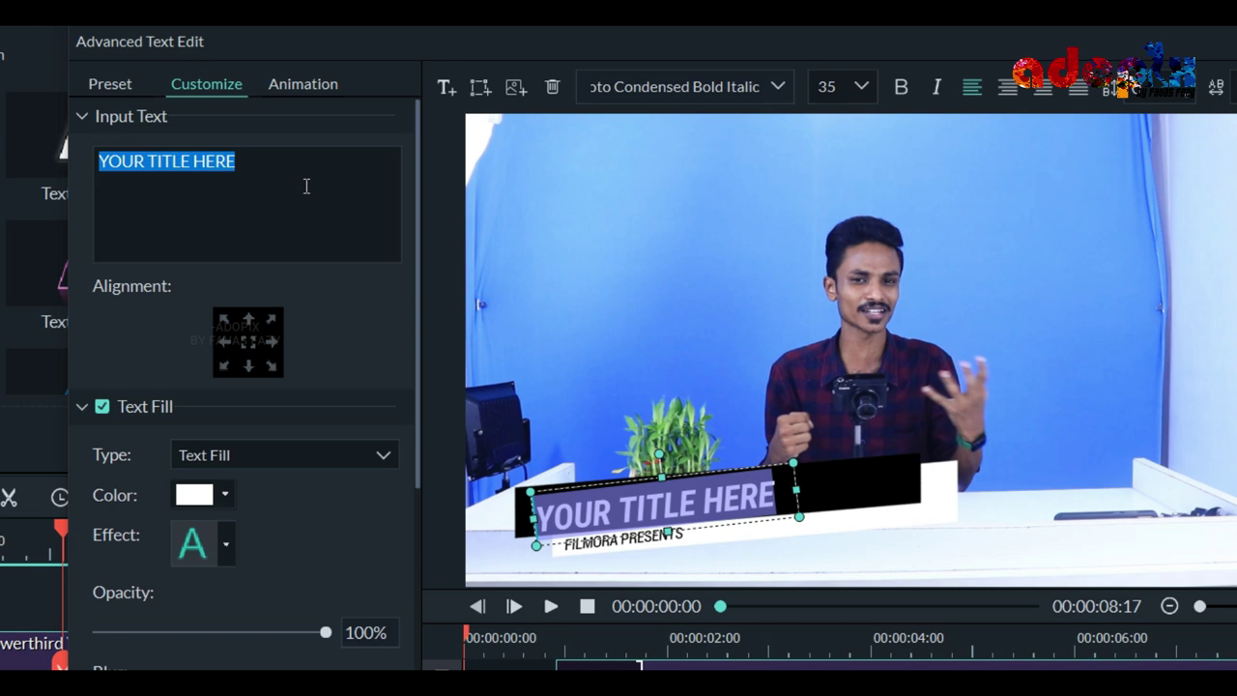
pyautogui.write('FAVAS FAZY')
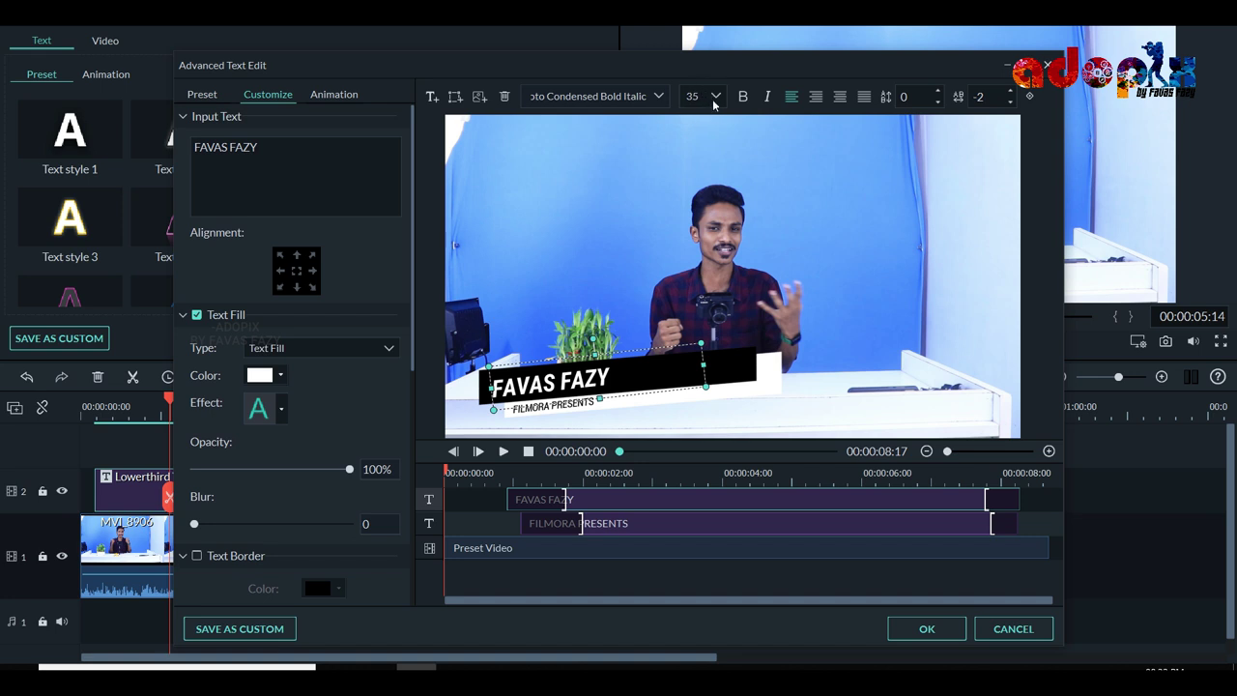
# Step: Set the font size of the name text to 150
pyautogui.click(715, 97)
pyautogui.scroll(-3, 696, 159)
pyautogui.scroll(-2, 698, 165)
pyautogui.click(694, 179)
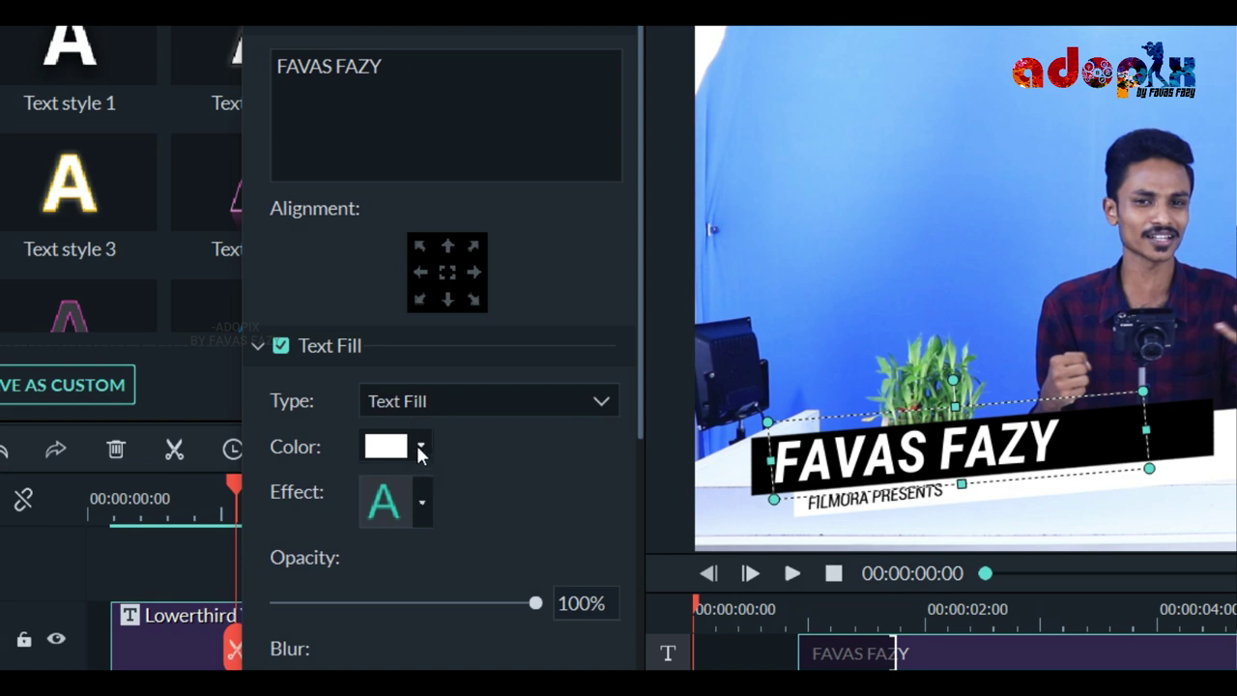
# Step: Set the fill color of the name text to yellow, #ffff00
pyautogui.click(420, 447)
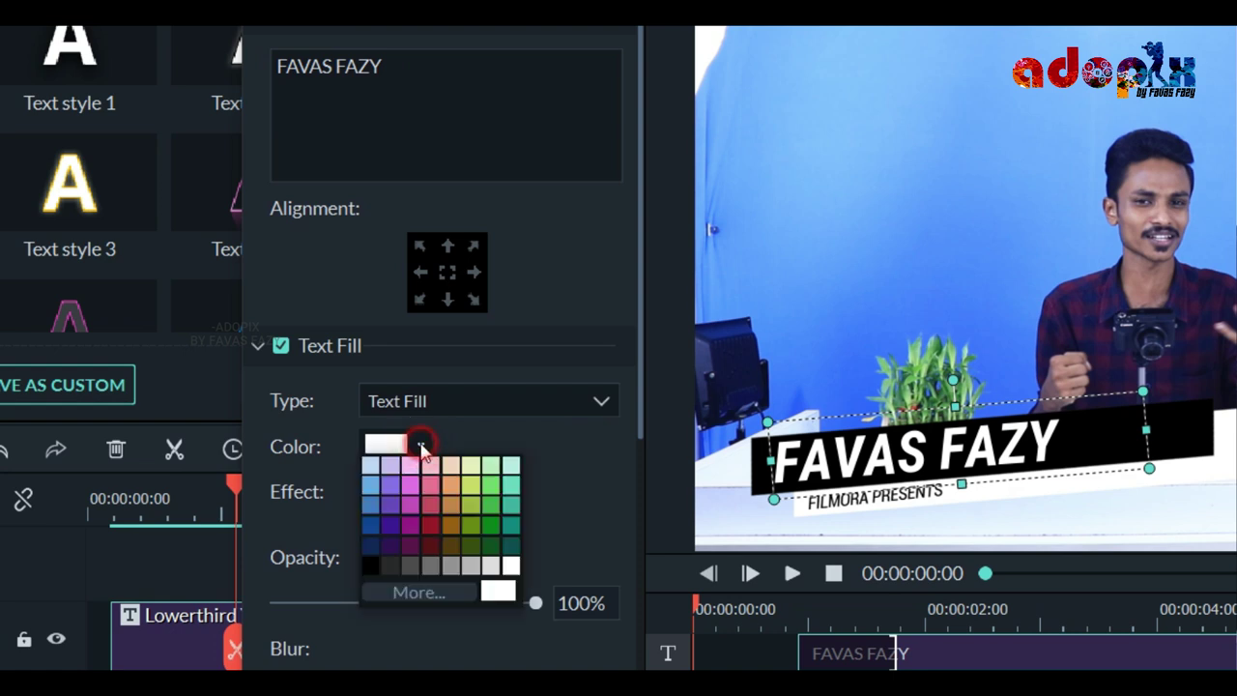
pyautogui.click(413, 595)
pyautogui.click(924, 253)
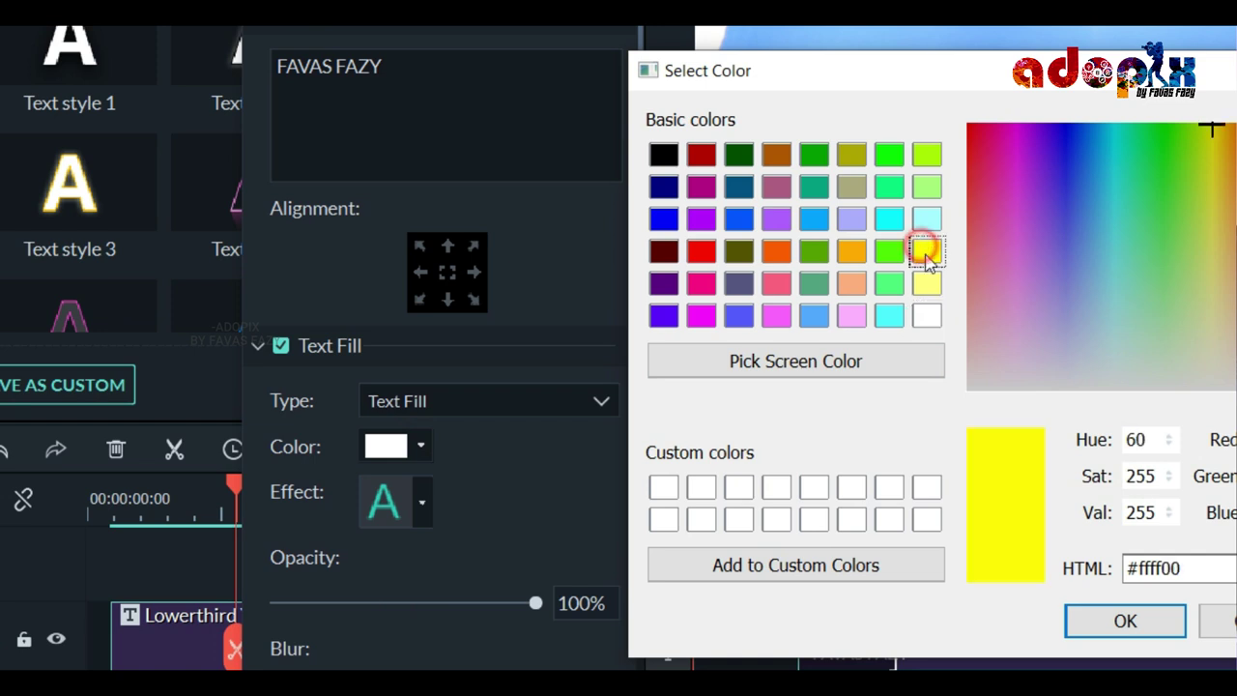
pyautogui.click(1123, 619)
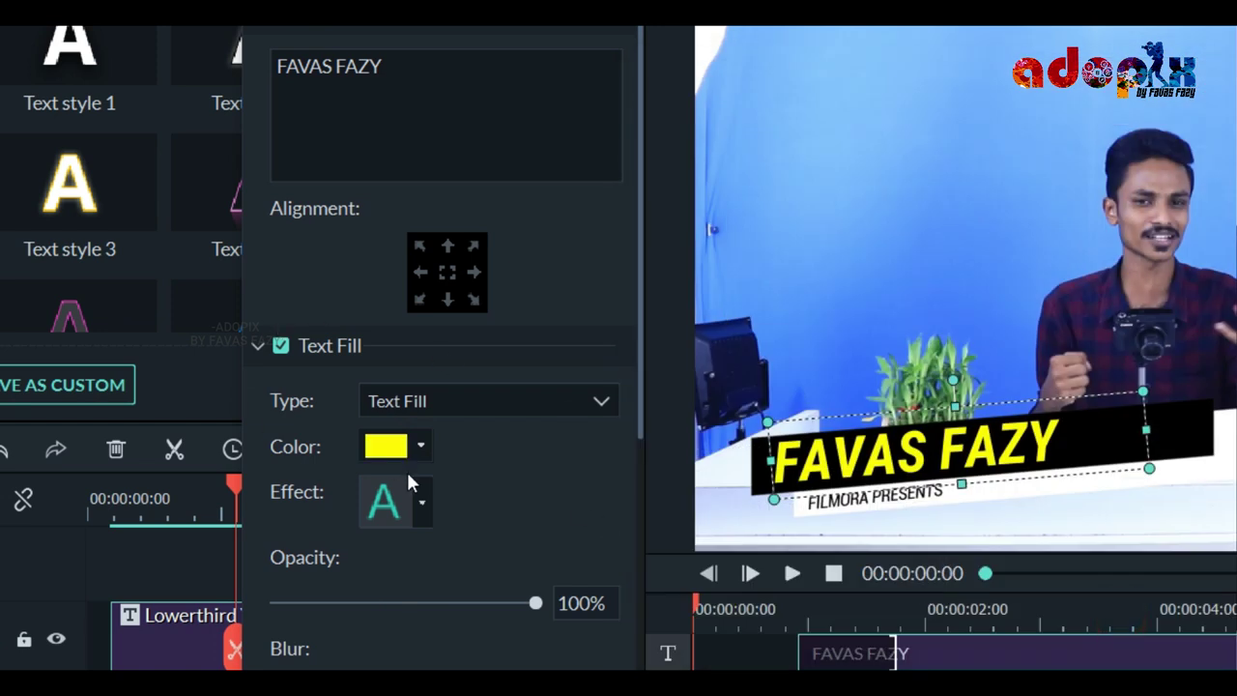
# Step: Try several text fill effects on the name, including the bold blurred one, and apply a solid style without blur
pyautogui.scroll(-1, 408, 482)
pyautogui.click(427, 424)
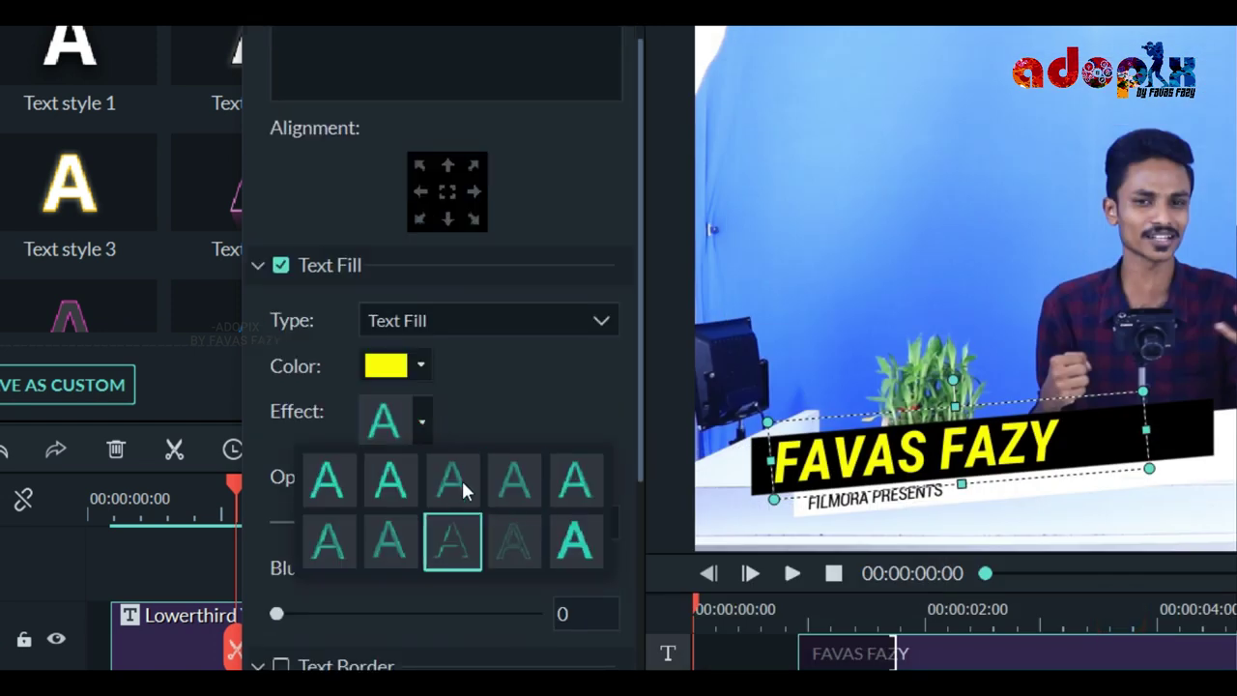
pyautogui.click(462, 481)
pyautogui.click(420, 422)
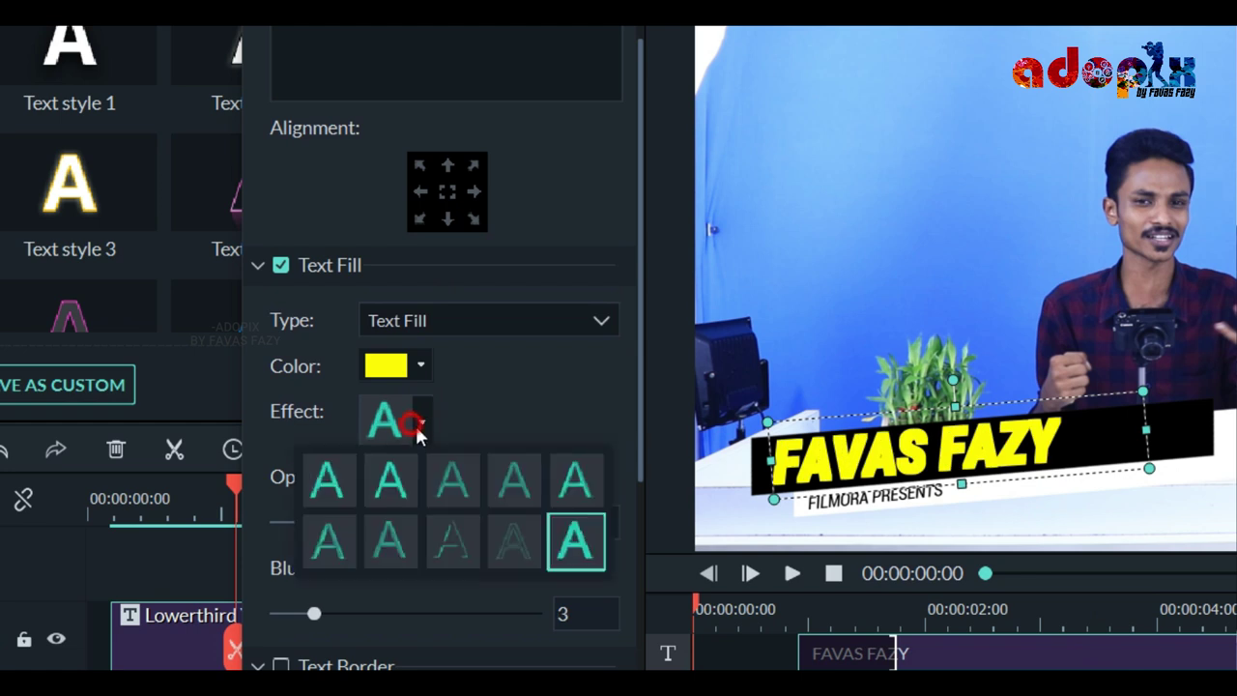
pyautogui.click(345, 488)
pyautogui.click(421, 433)
pyautogui.click(400, 475)
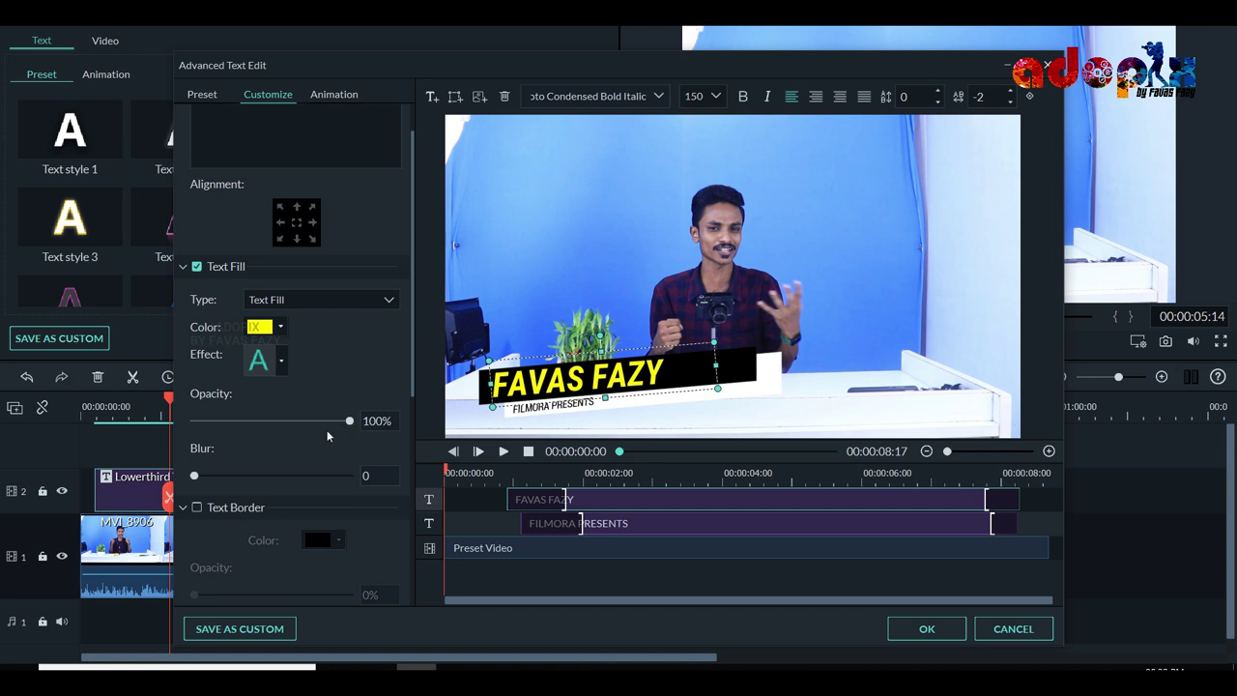
# Step: Move the name text up off the black bar and adjust the opacity and blur of its shadow
pyautogui.moveTo(349, 425)
pyautogui.mouseDown()
pyautogui.moveTo(218, 423)
pyautogui.moveTo(350, 422)
pyautogui.mouseUp()
pyautogui.scroll(-8, 314, 465)
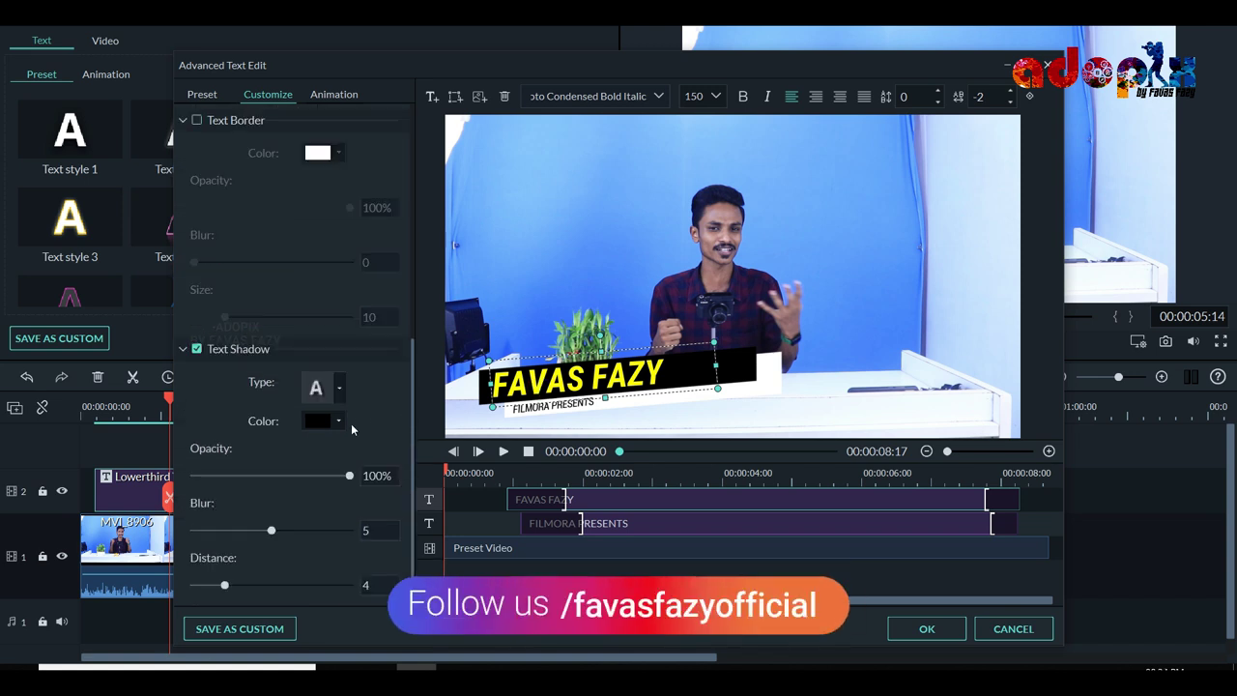
pyautogui.moveTo(538, 390); pyautogui.dragTo(552, 173)
pyautogui.moveTo(338, 478)
pyautogui.mouseDown()
pyautogui.moveTo(267, 474)
pyautogui.moveTo(348, 477)
pyautogui.moveTo(340, 482)
pyautogui.mouseUp()
pyautogui.moveTo(288, 534); pyautogui.dragTo(286, 534)
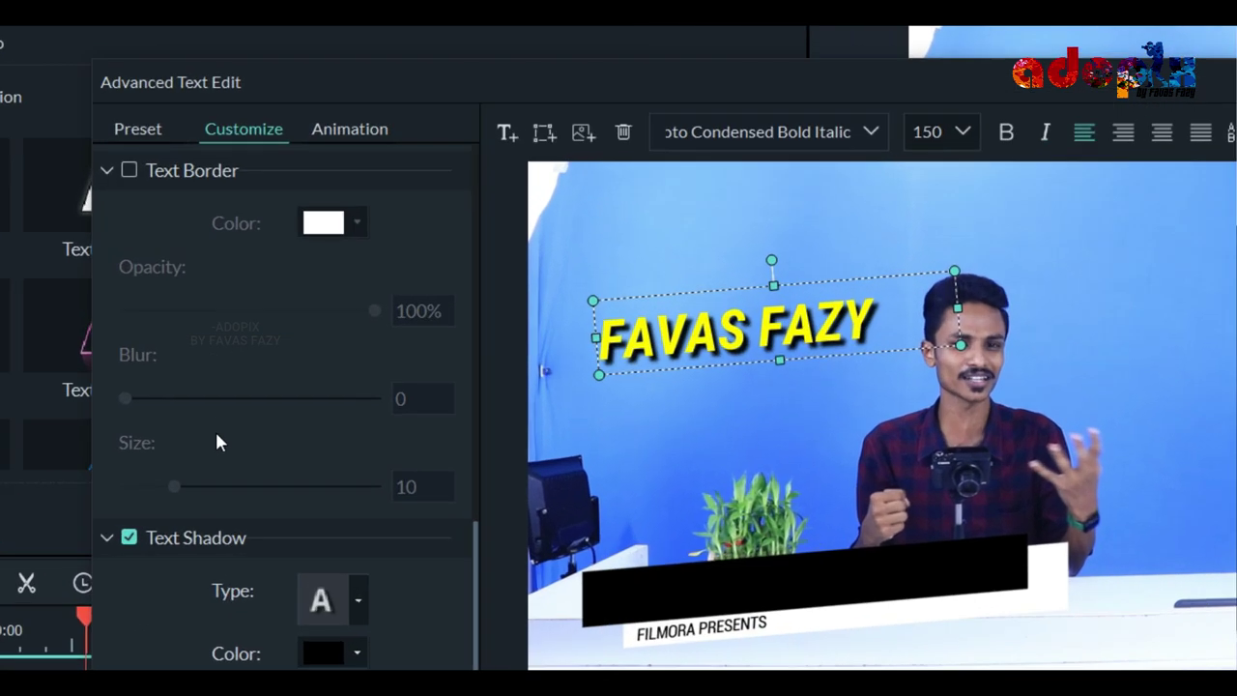
# Step: Animate the name text, trying To the Left 1 and Stretch to left before applying Stretch to right
pyautogui.click(342, 134)
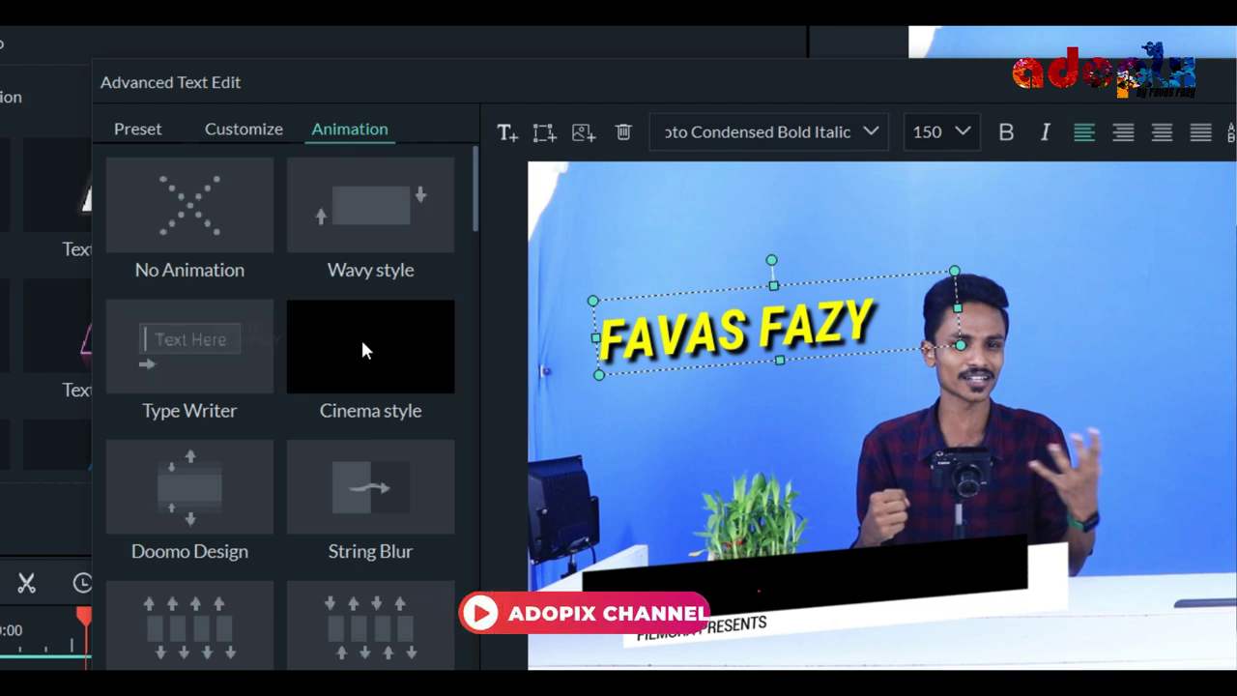
pyautogui.scroll(-15, 373, 409)
pyautogui.scroll(-10, 296, 513)
pyautogui.scroll(6, 331, 569)
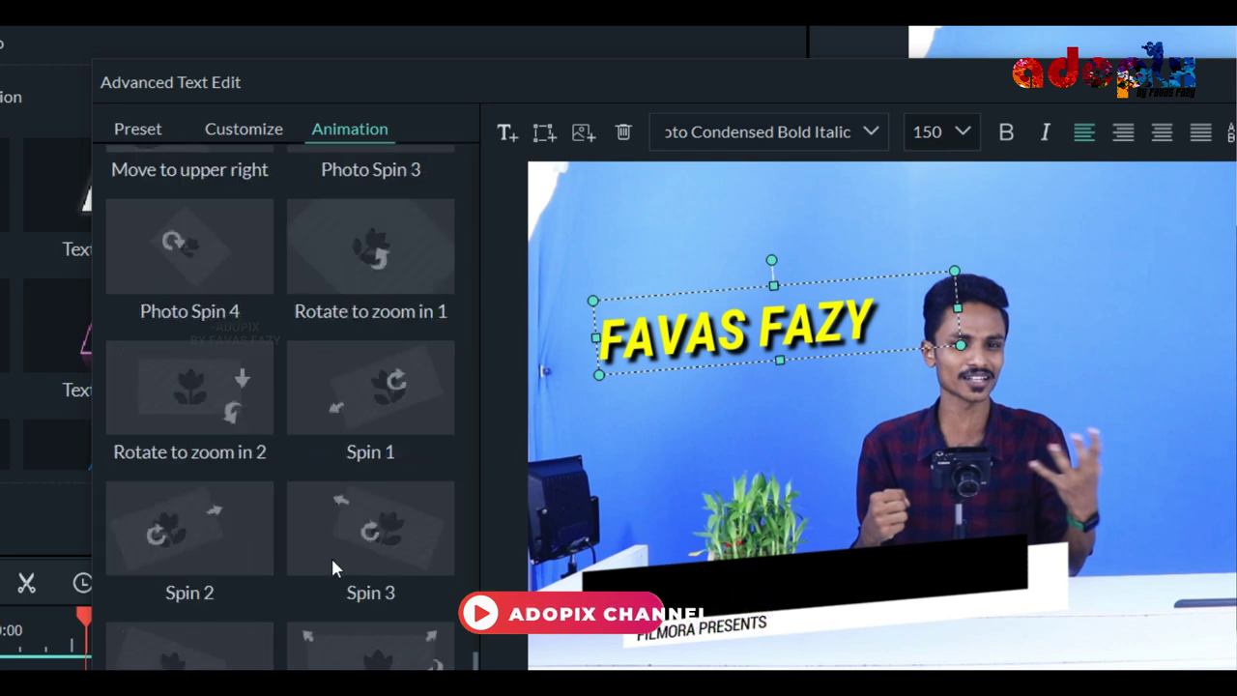
pyautogui.scroll(-3, 331, 568)
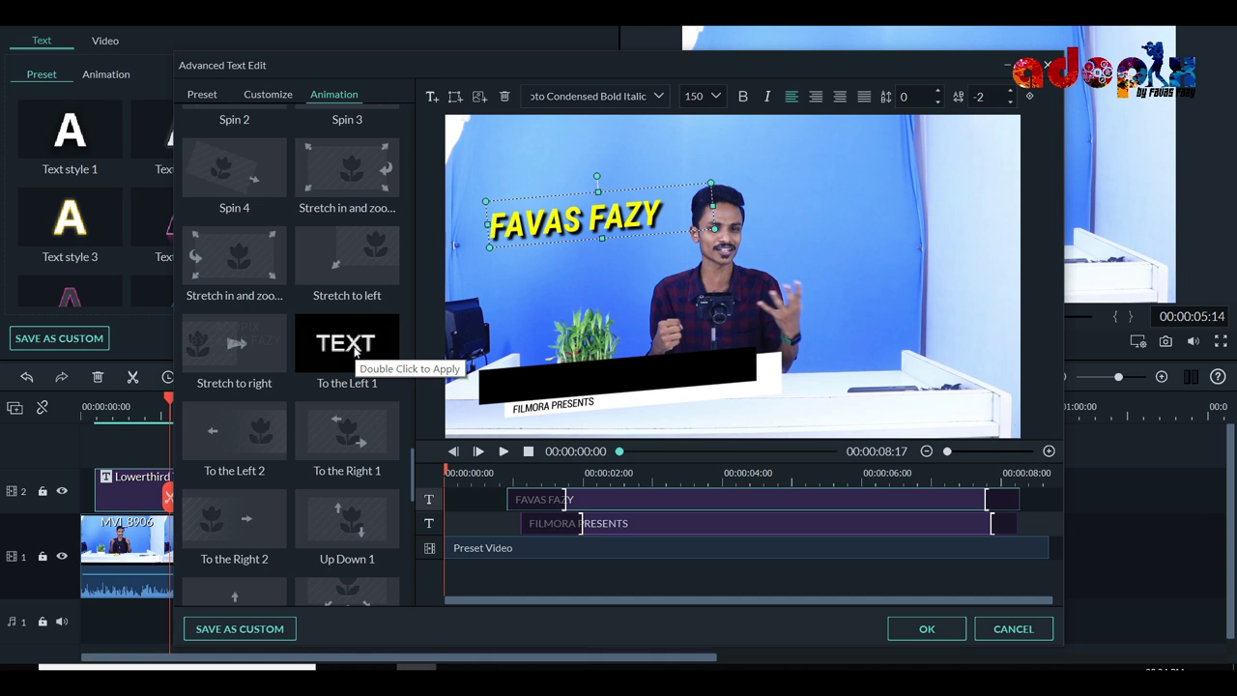
pyautogui.doubleClick(355, 349)
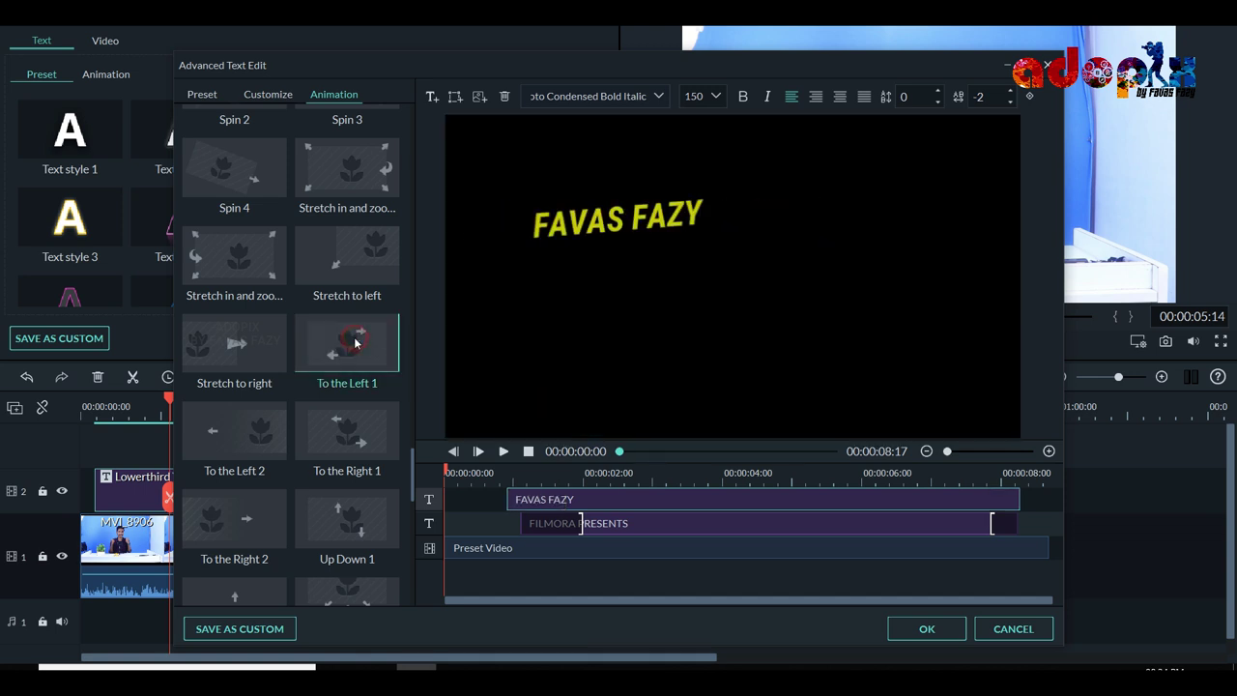
pyautogui.doubleClick(345, 268)
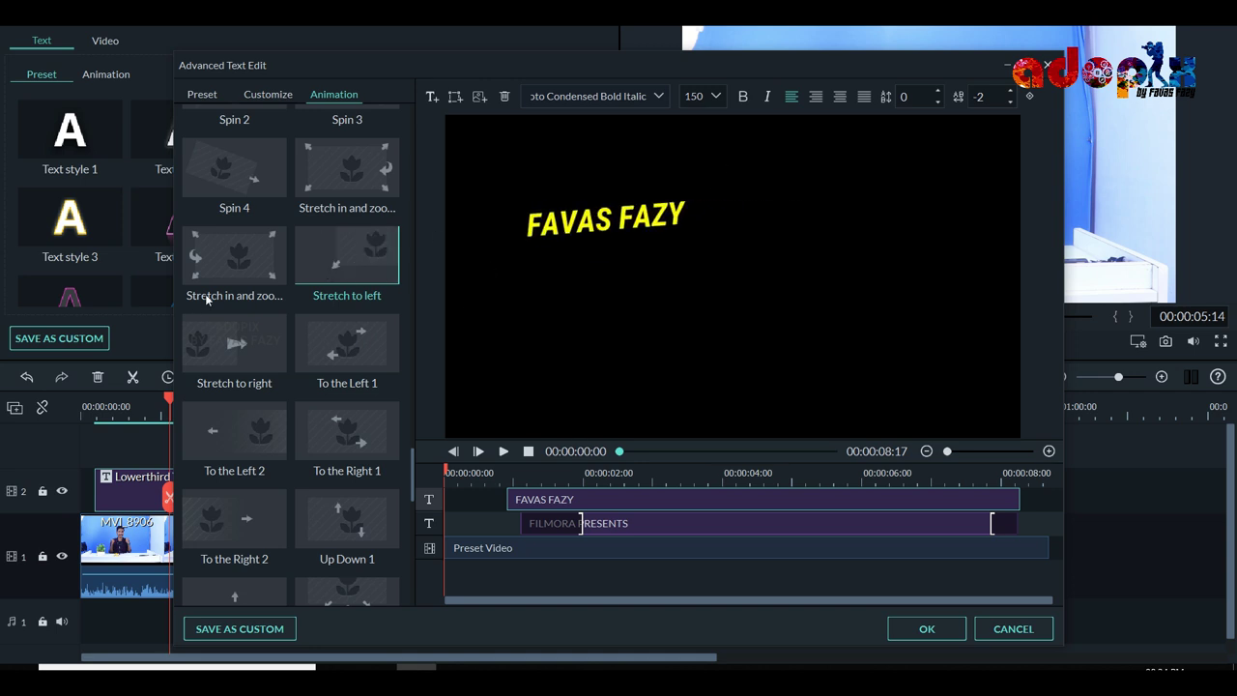
pyautogui.doubleClick(236, 348)
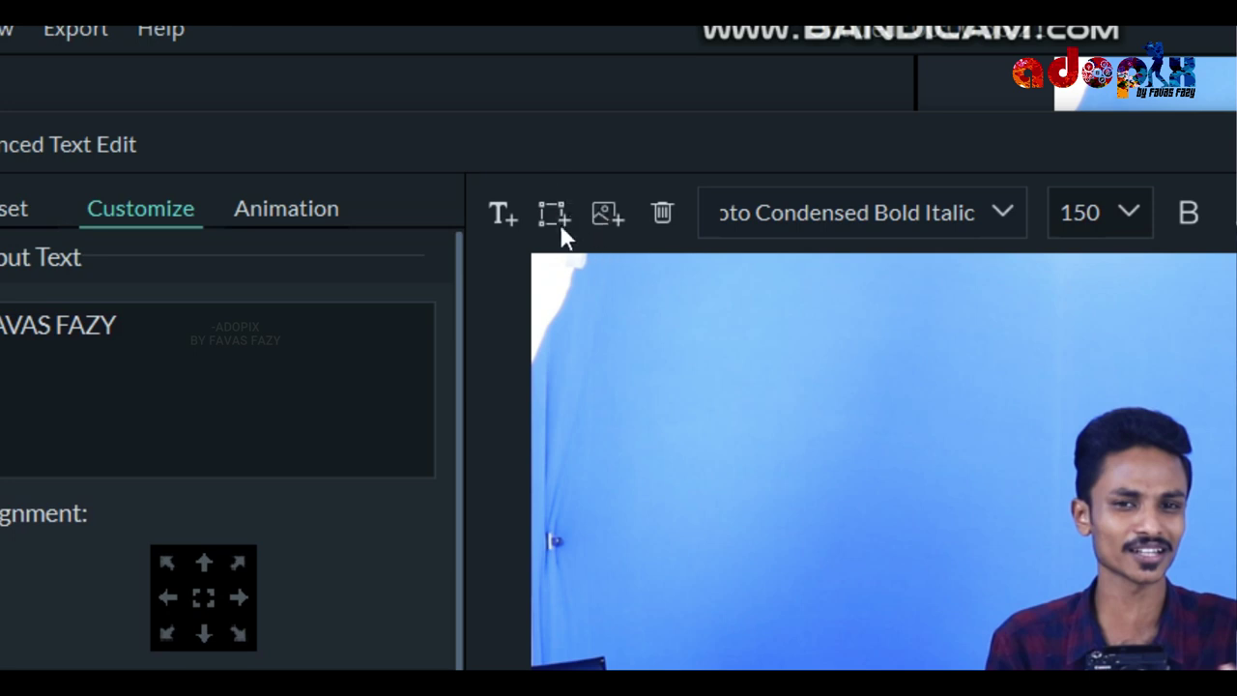
# Step: Add a text box reading "ADOPIX" and scale it down near the upper left of the video frame
pyautogui.click(499, 213)
pyautogui.moveTo(833, 343); pyautogui.dragTo(790, 277)
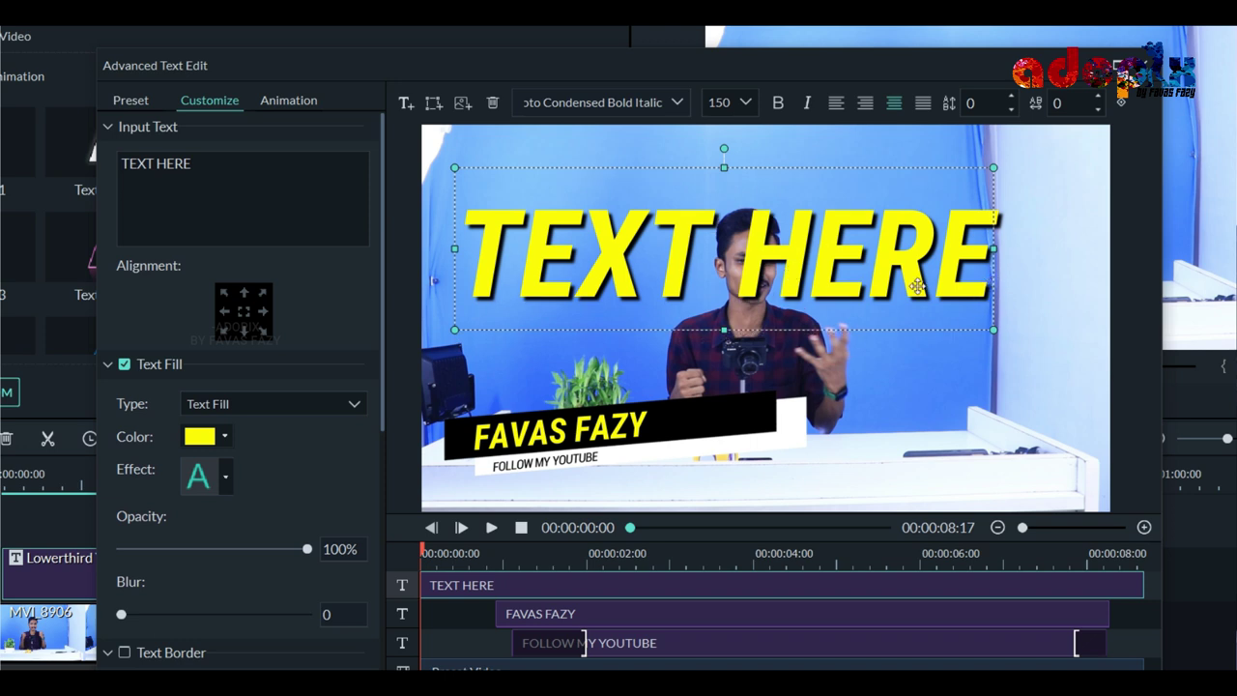
pyautogui.moveTo(984, 325); pyautogui.dragTo(623, 216)
pyautogui.hotkey('ctrl', 'a')
pyautogui.write('ADOPIX')
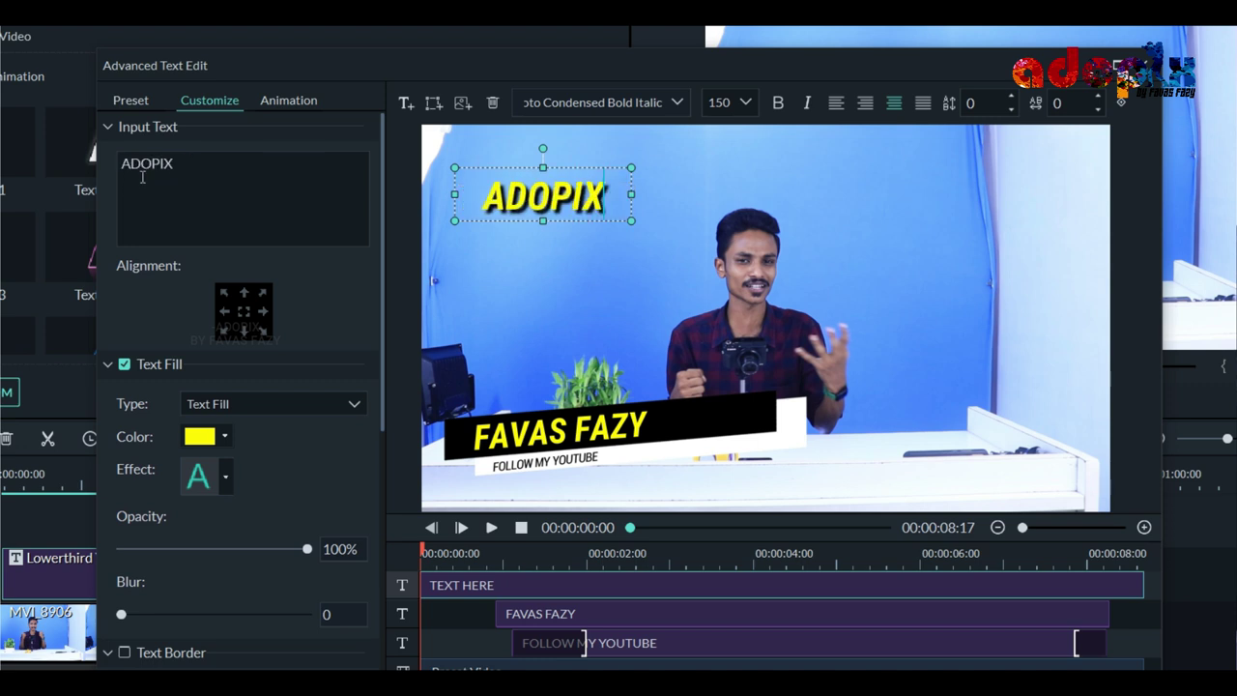
pyautogui.moveTo(456, 221); pyautogui.dragTo(494, 209)
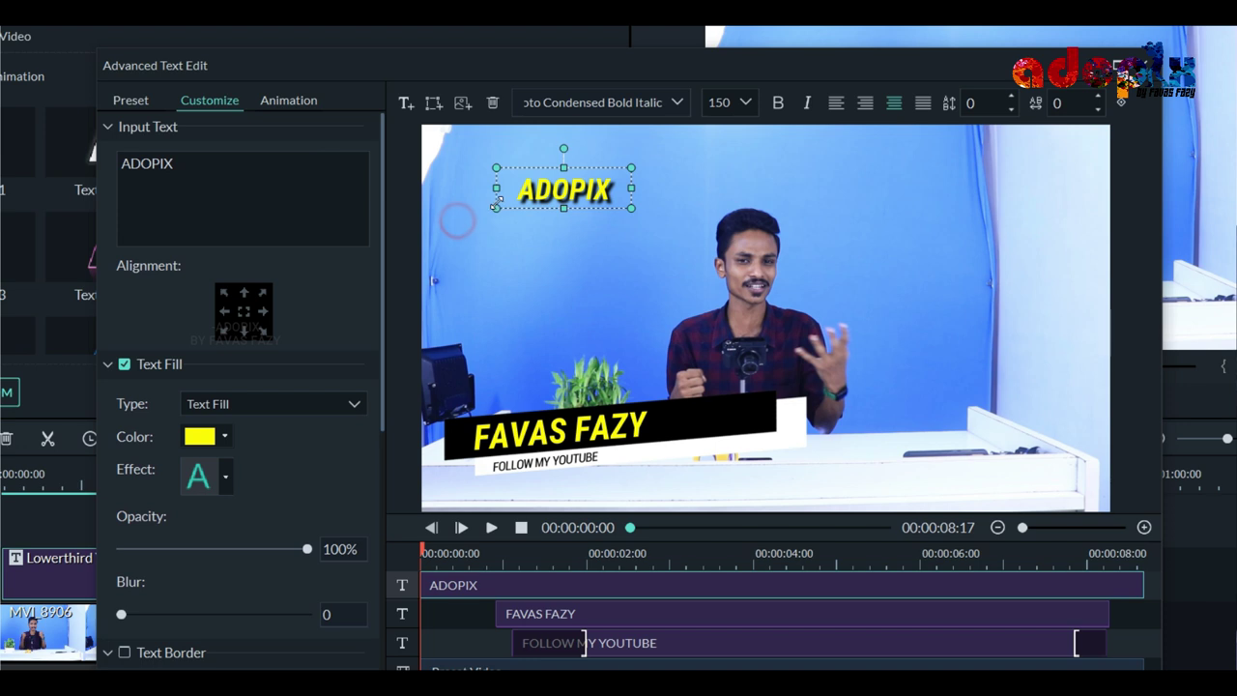
# Step: Recolor the ADOPIX text, trying teal before setting its fill to black
pyautogui.click(222, 438)
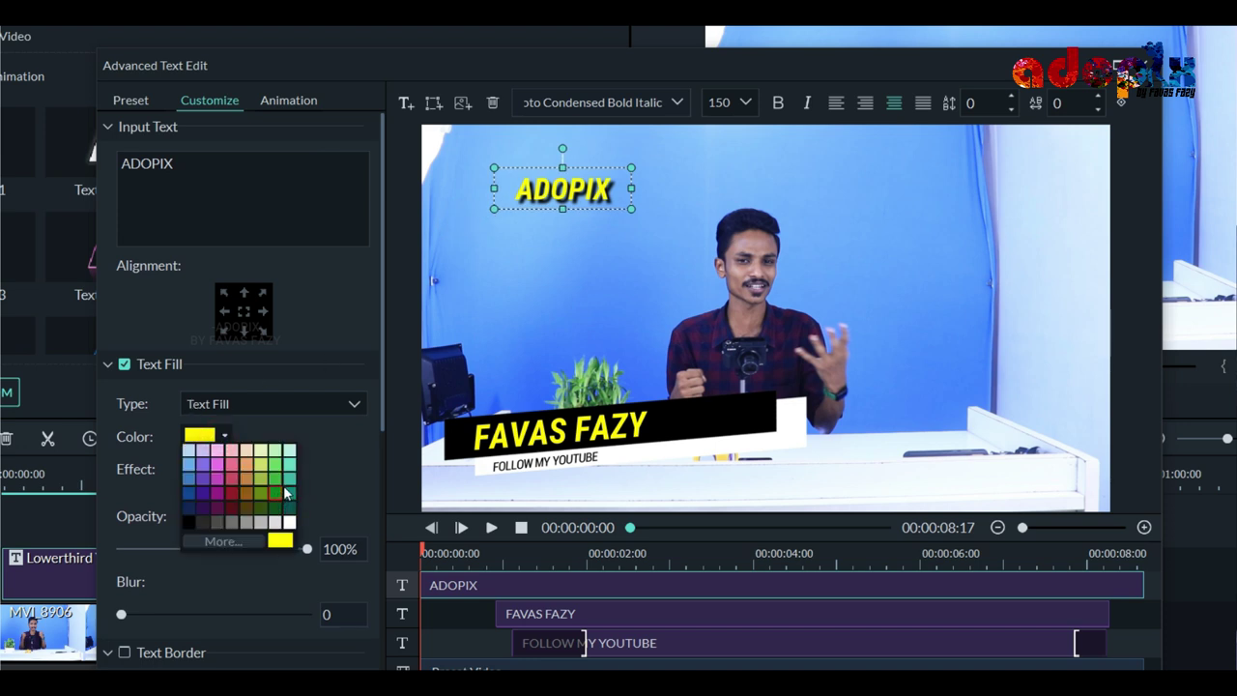
pyautogui.click(283, 494)
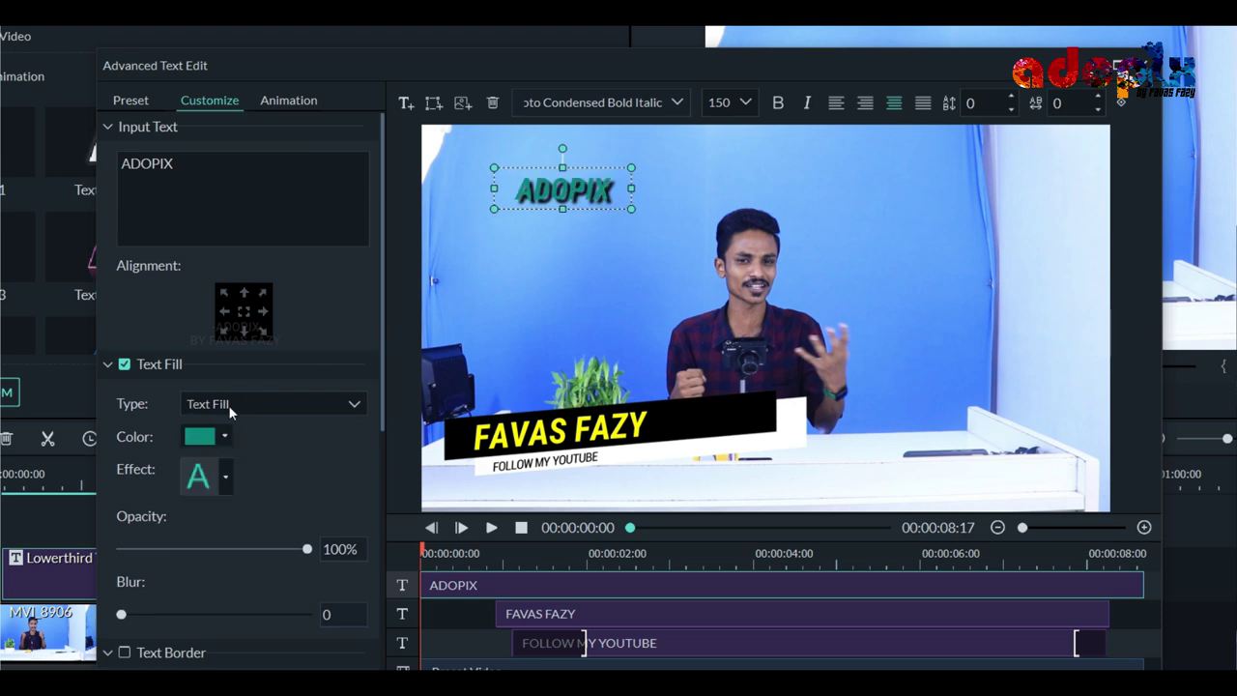
pyautogui.click(223, 432)
pyautogui.click(187, 522)
pyautogui.scroll(-2, 258, 356)
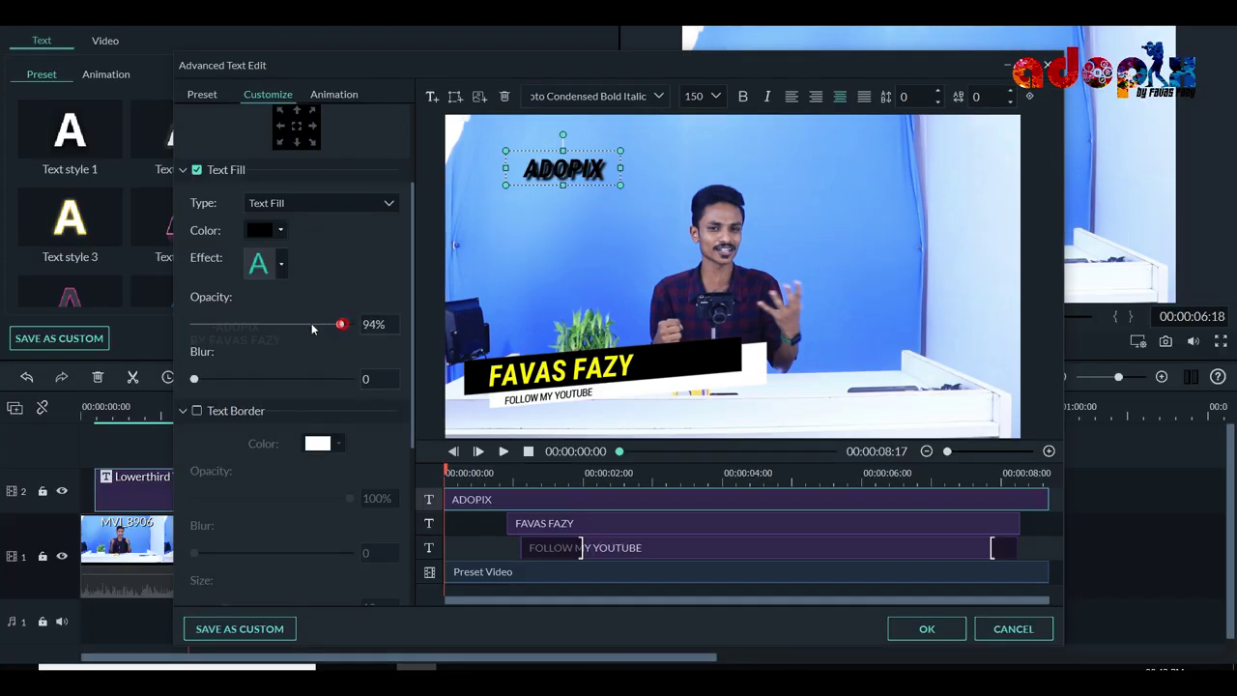
# Step: Give the ADOPIX text a white border and lower the border opacity to 59%
pyautogui.click(198, 411)
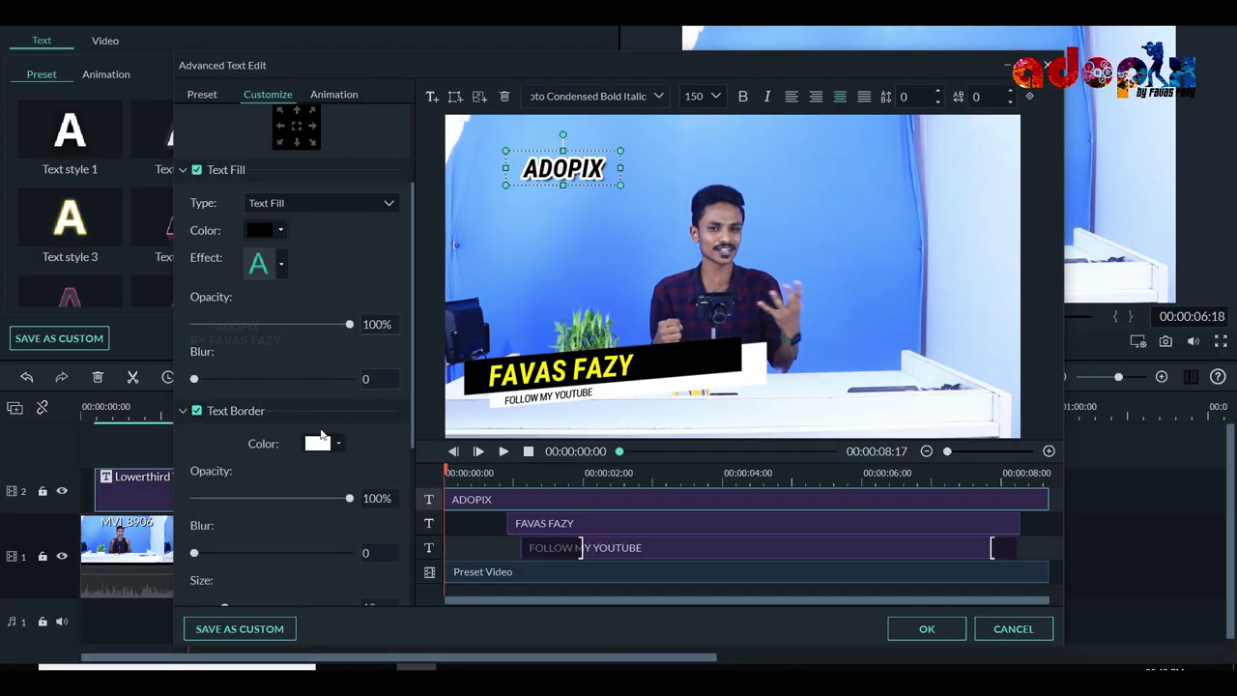
pyautogui.moveTo(350, 502); pyautogui.dragTo(330, 498)
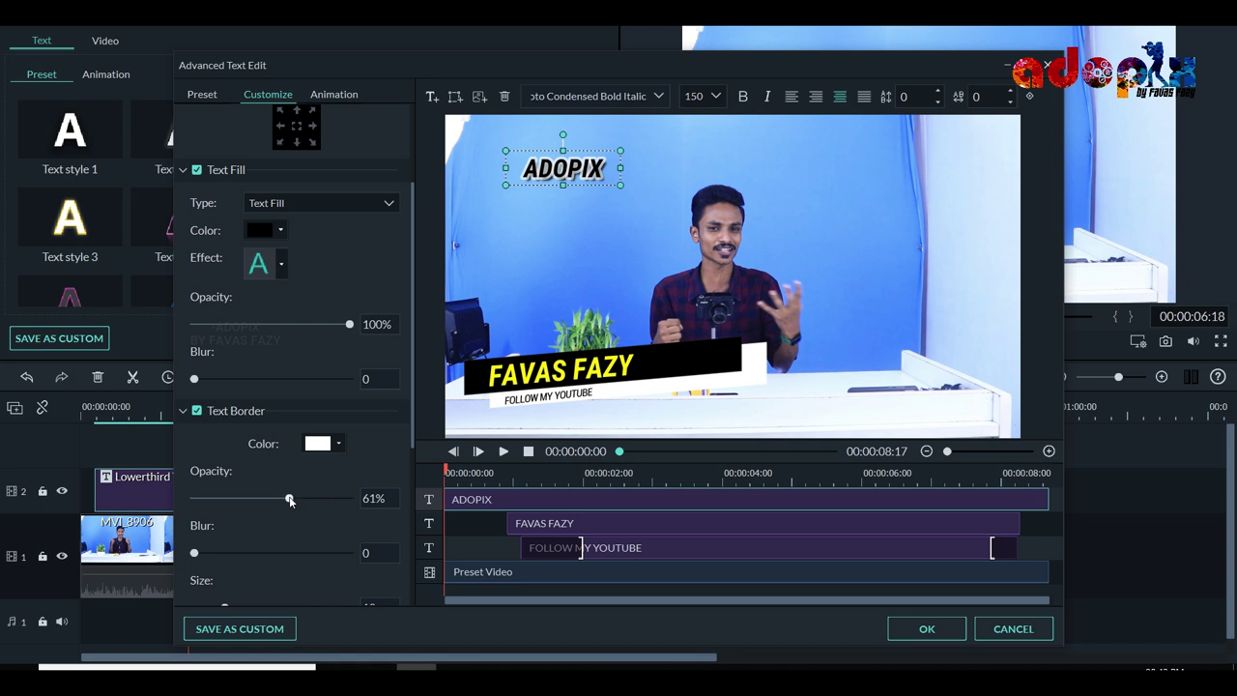
pyautogui.scroll(-2, 299, 481)
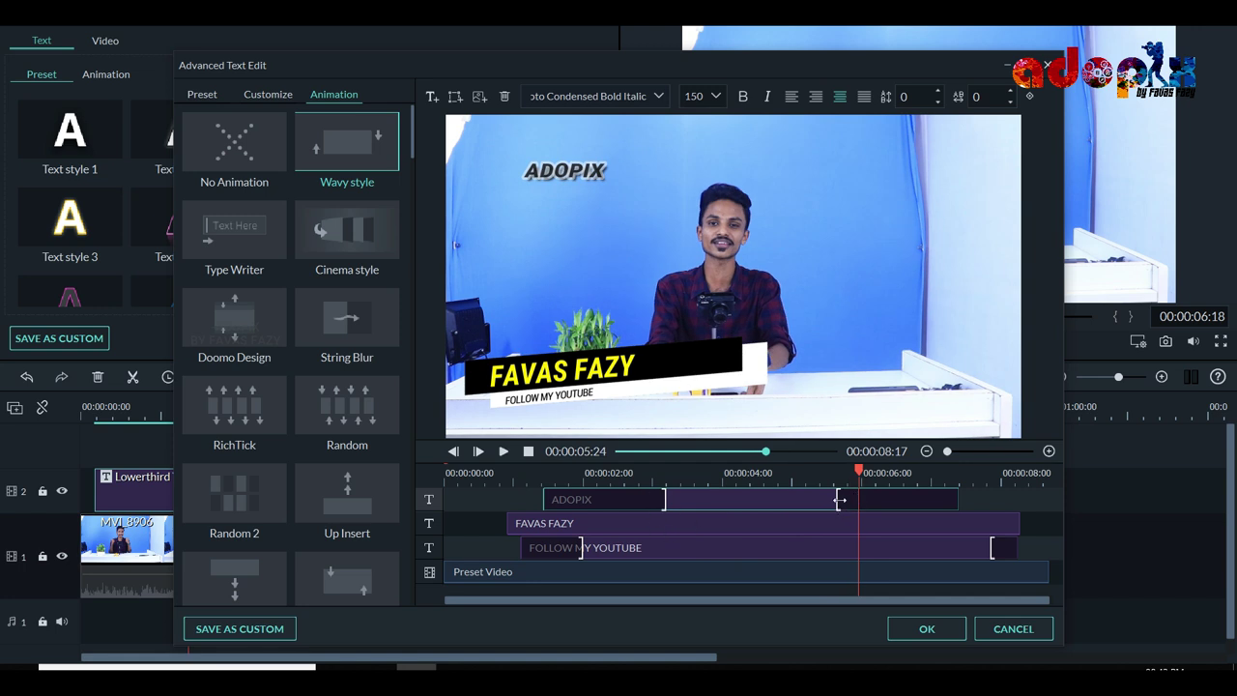
# Step: Retime the ADOPIX text's Wavy style animation so its lead-in ends near 00:00:01:24 and its lead-out begins near 00:00:06:20, and preview it
pyautogui.moveTo(840, 499); pyautogui.dragTo(851, 500)
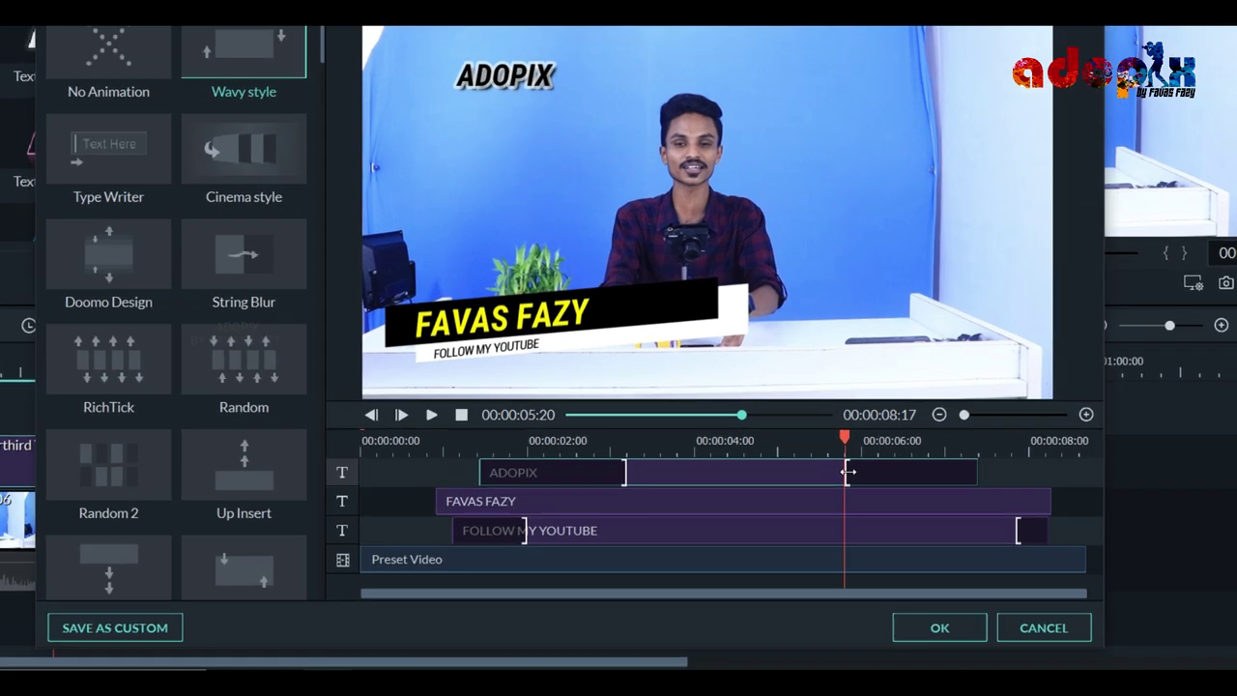
pyautogui.moveTo(843, 409); pyautogui.dragTo(960, 408)
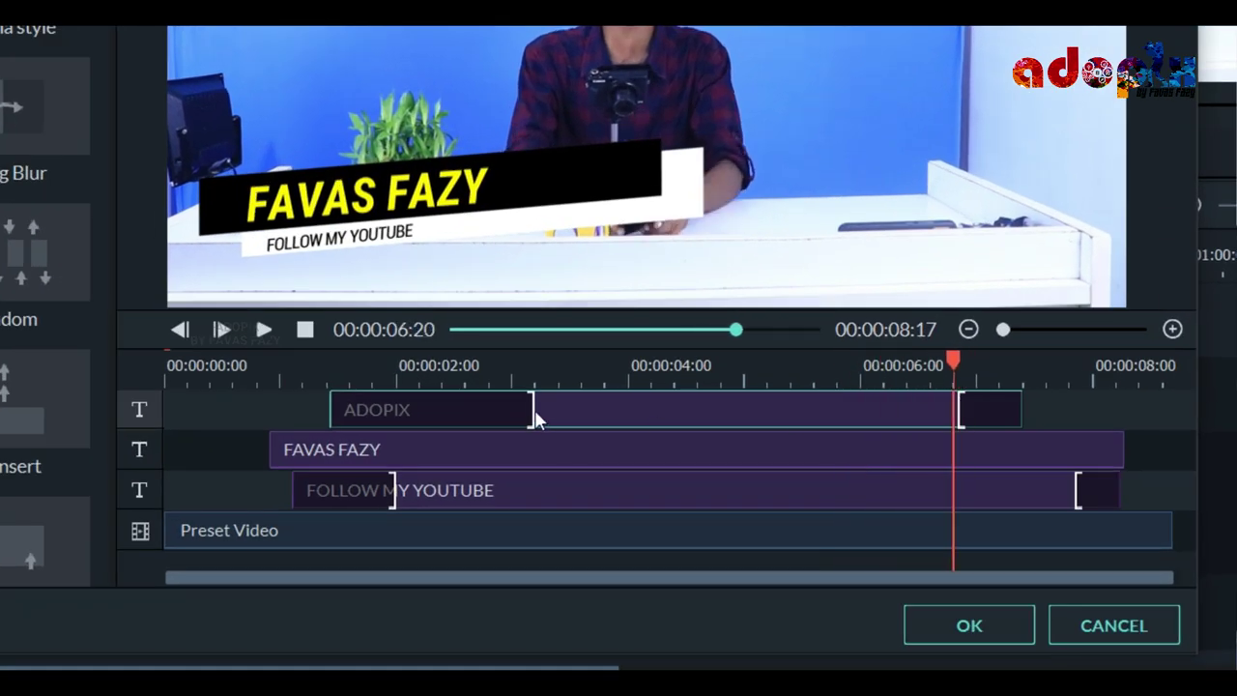
pyautogui.moveTo(531, 409); pyautogui.dragTo(389, 410)
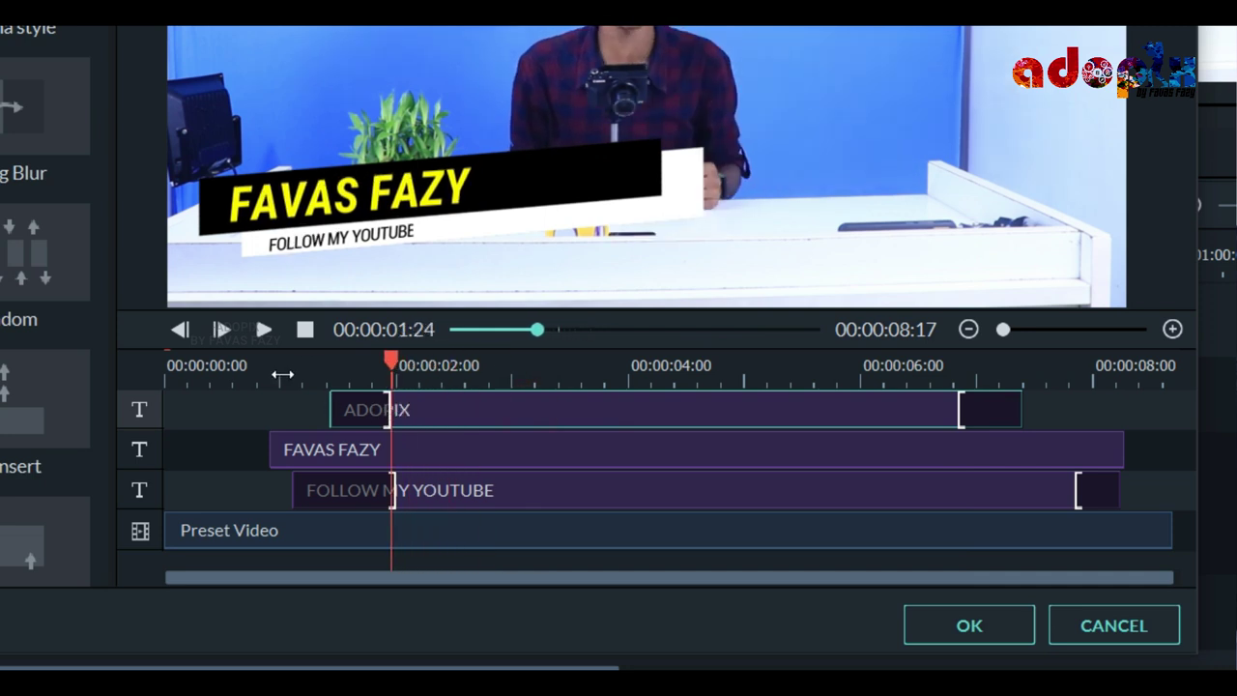
pyautogui.press('space')
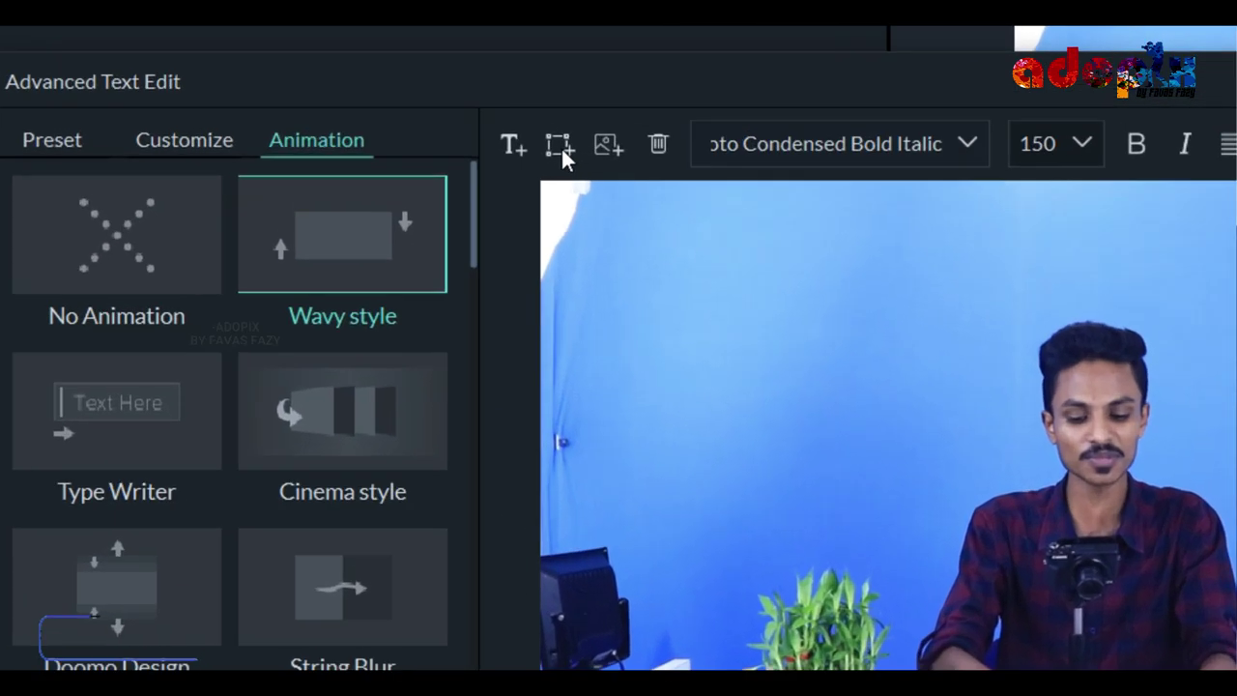
# Step: Insert a rectangle shape and place it just below the ADOPIX text in the video frame
pyautogui.click(561, 146)
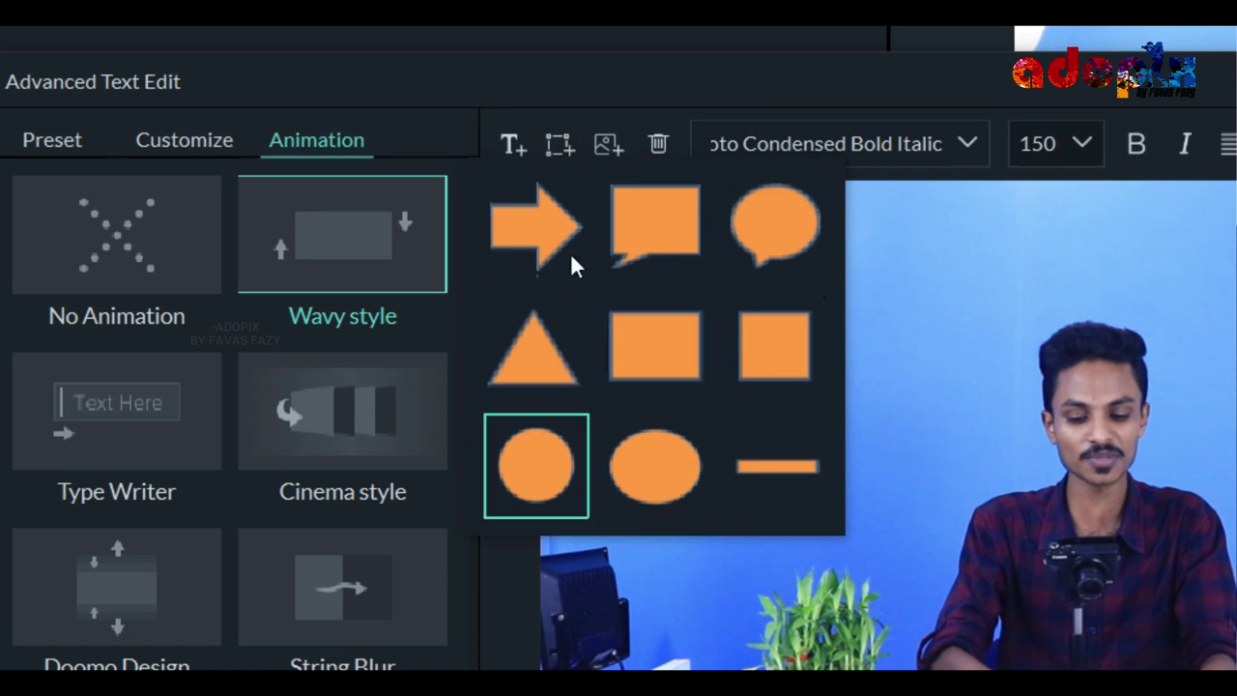
pyautogui.click(650, 361)
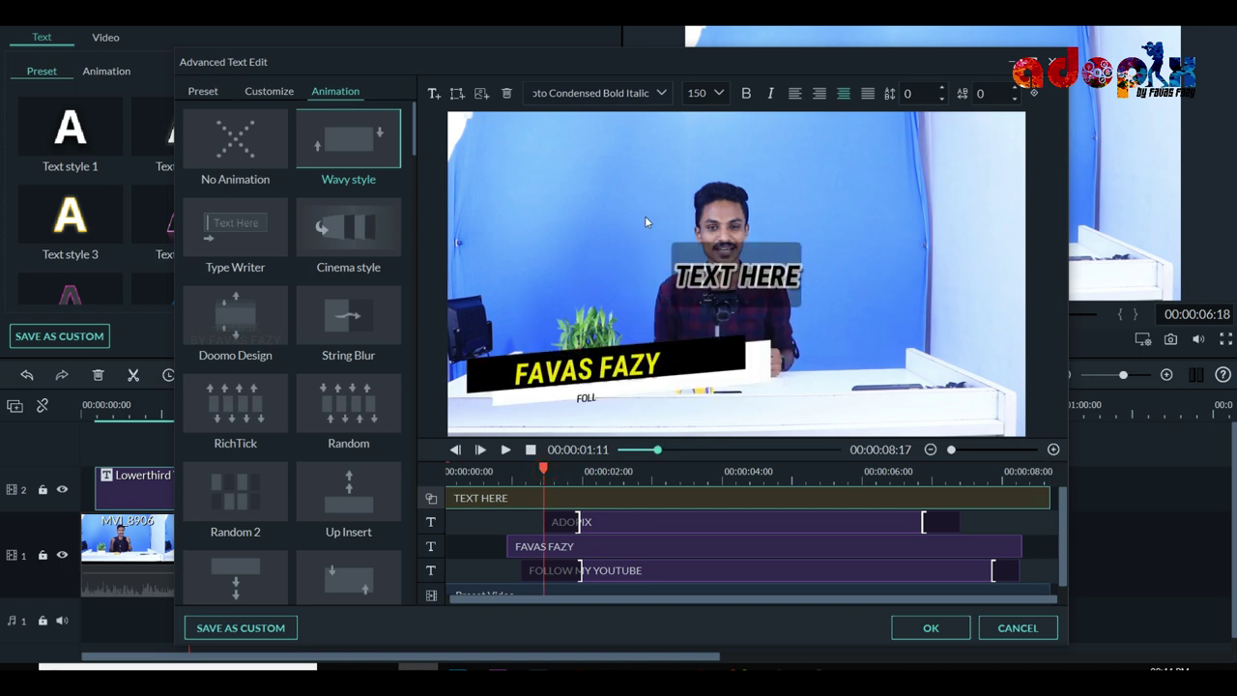
pyautogui.moveTo(741, 275); pyautogui.dragTo(602, 225)
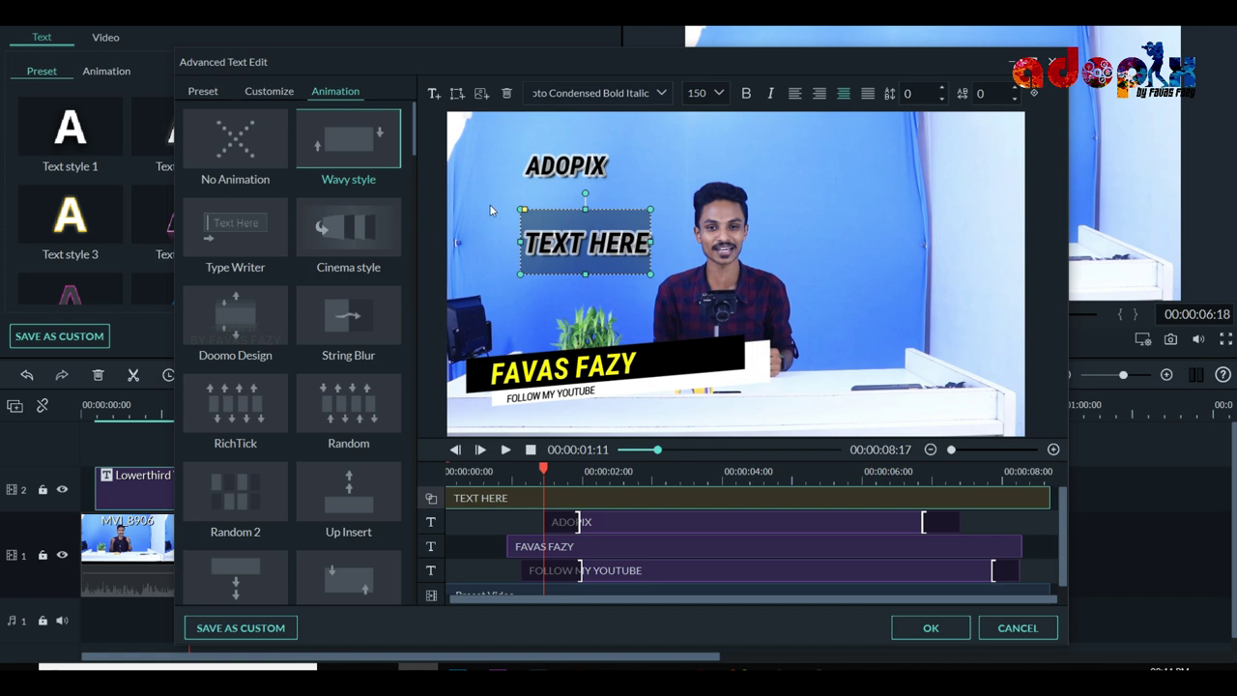
# Step: Hide the rectangle's placeholder text by turning off its text fill, text border and text shadow
pyautogui.click(261, 91)
pyautogui.click(198, 167)
pyautogui.scroll(3, 201, 194)
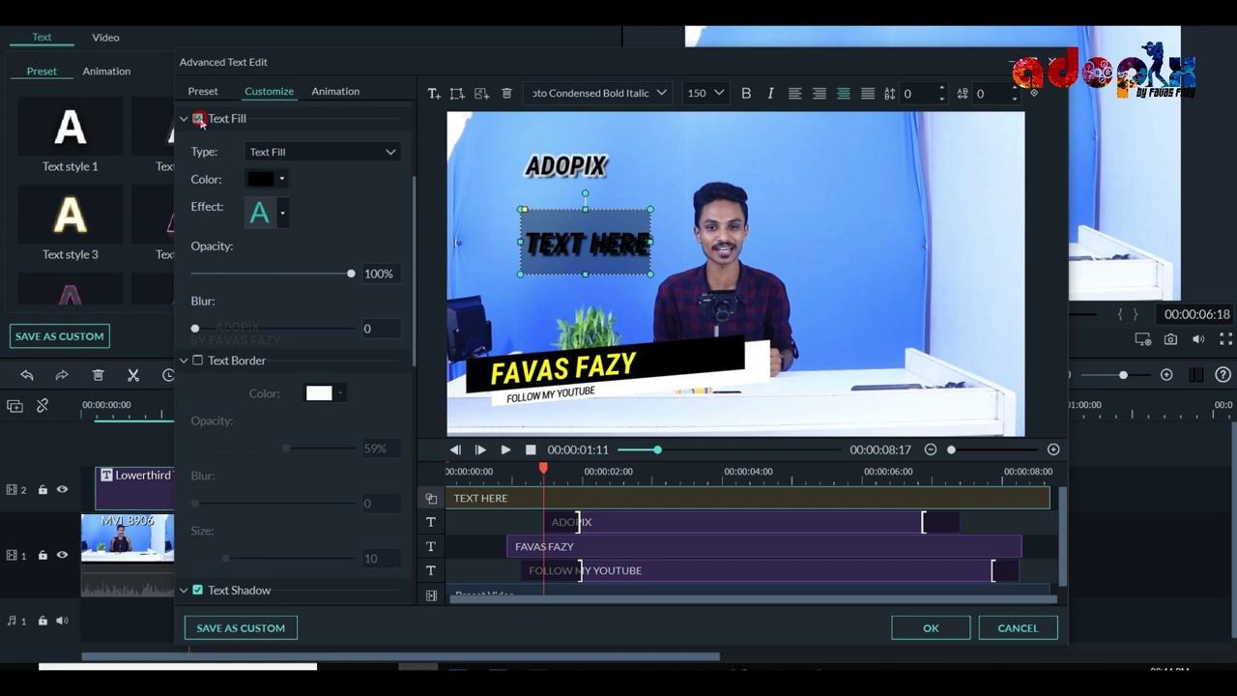
pyautogui.click(198, 118)
pyautogui.scroll(-3, 226, 416)
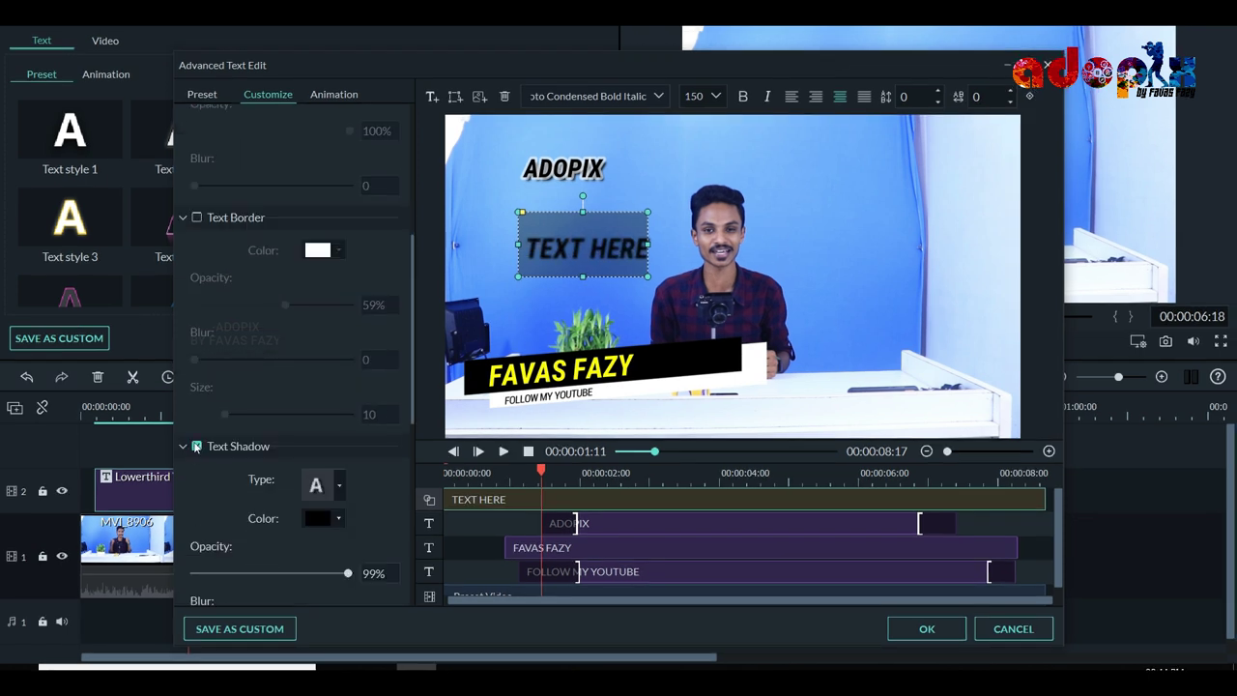
pyautogui.click(196, 446)
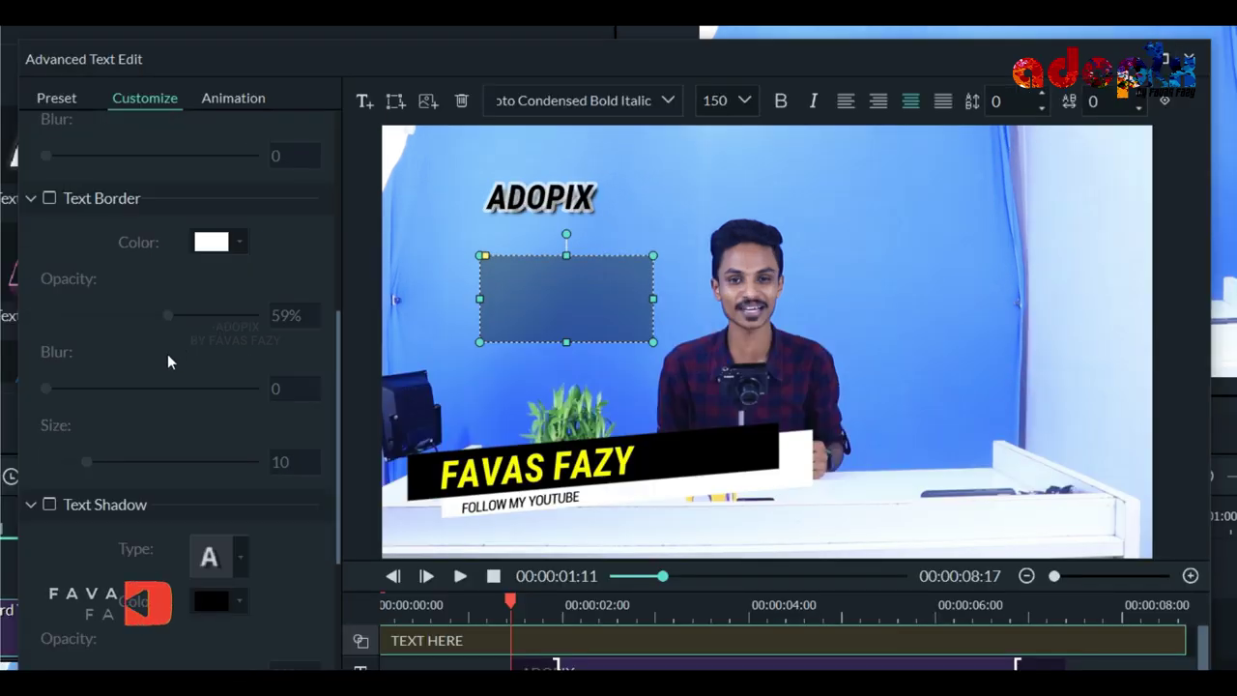
# Step: Set the rectangle's shape fill to light gray at 100% opacity
pyautogui.scroll(-5, 295, 385)
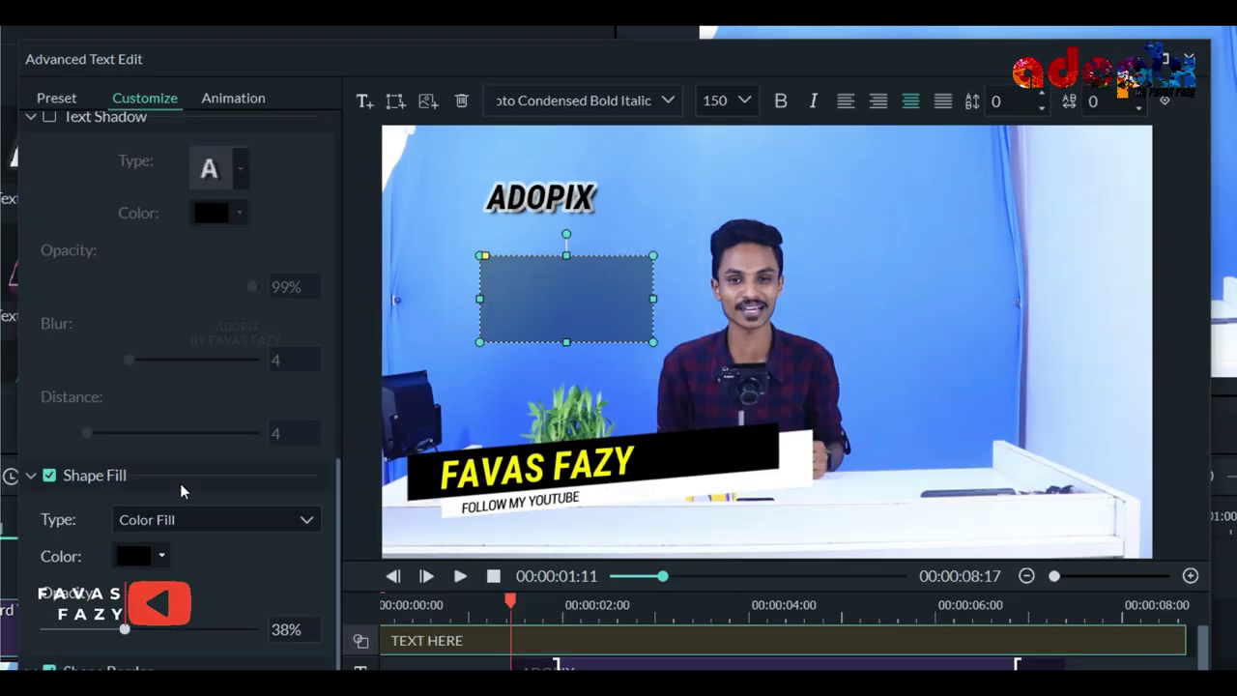
pyautogui.moveTo(126, 566); pyautogui.dragTo(254, 566)
pyautogui.click(162, 492)
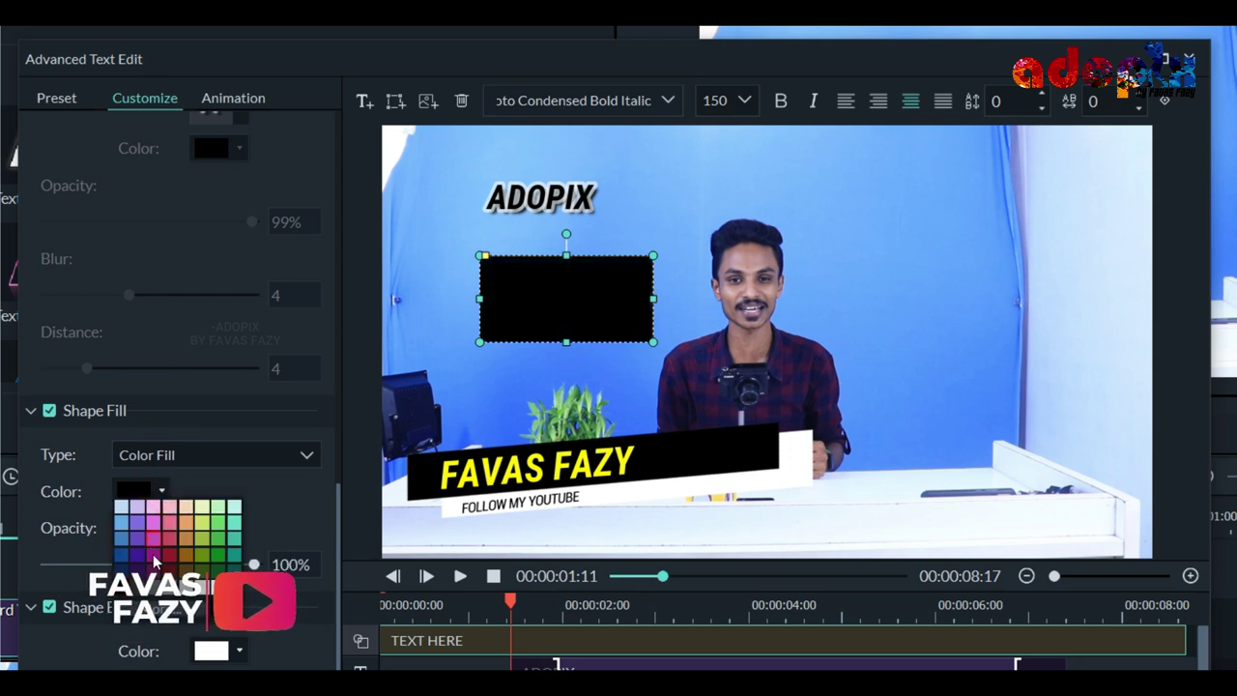
pyautogui.click(218, 588)
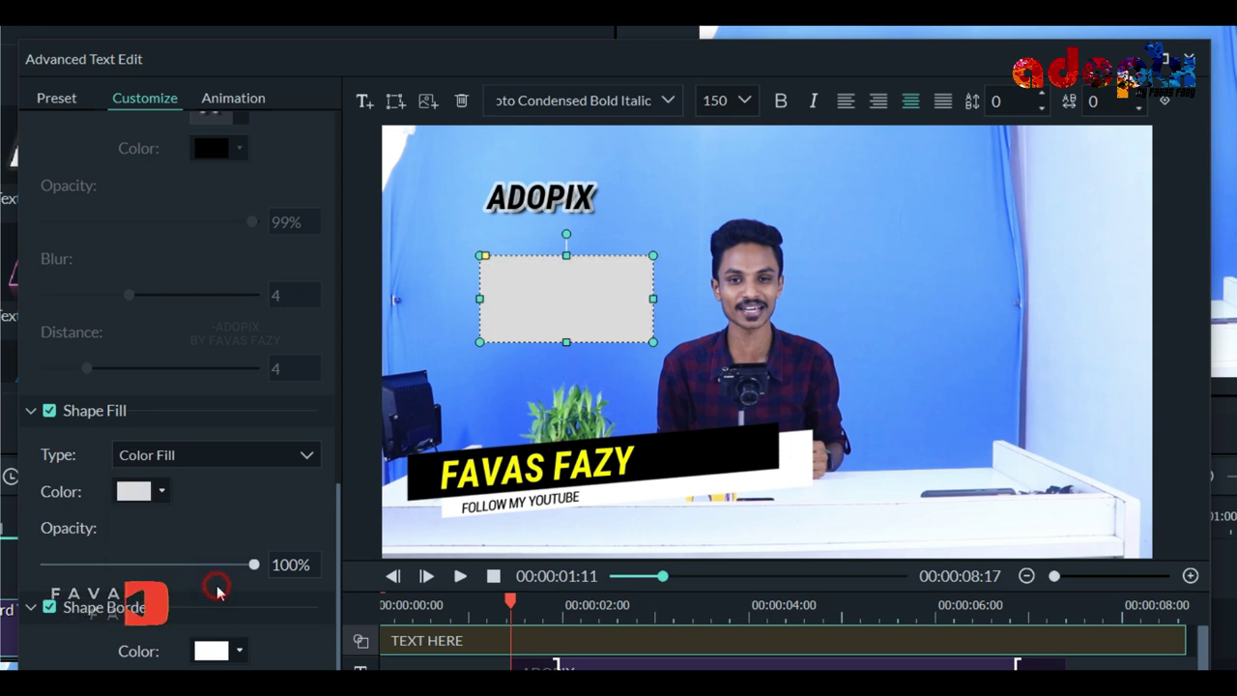
# Step: Shrink the rectangle to fit around the ADOPIX text and order its layer beneath the text as a backing plate
pyautogui.moveTo(567, 344); pyautogui.dragTo(568, 303)
pyautogui.moveTo(567, 256); pyautogui.dragTo(568, 260)
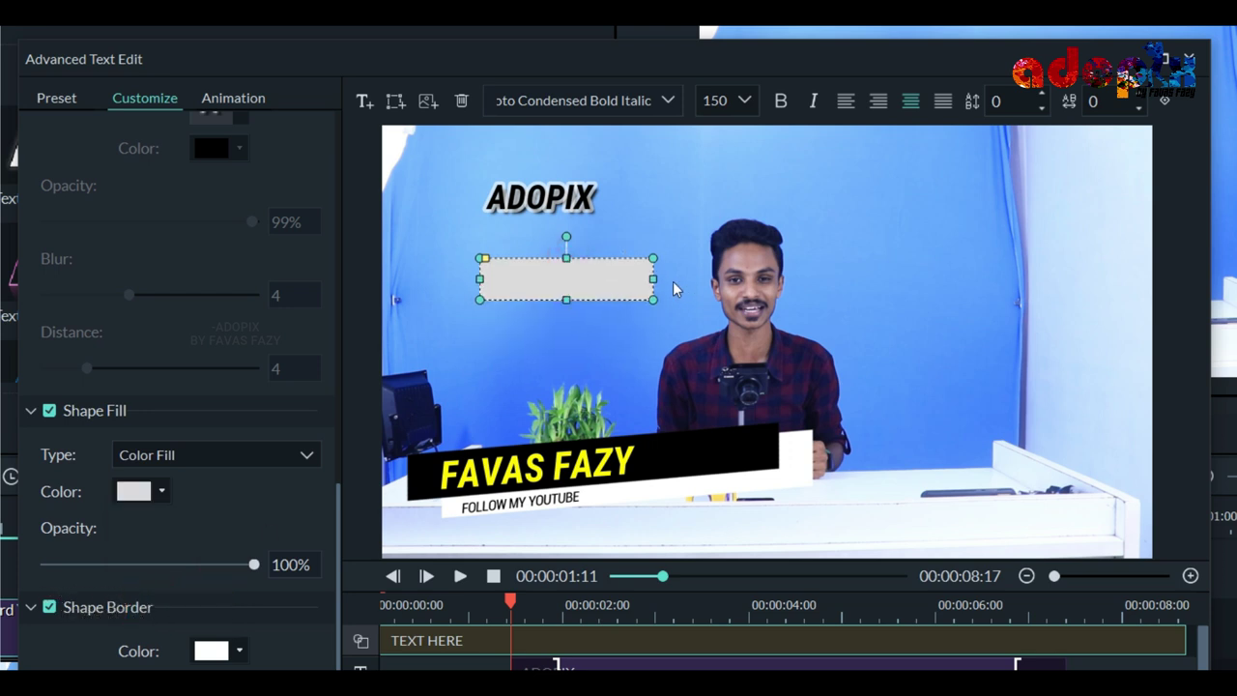
pyautogui.moveTo(654, 279); pyautogui.dragTo(555, 207)
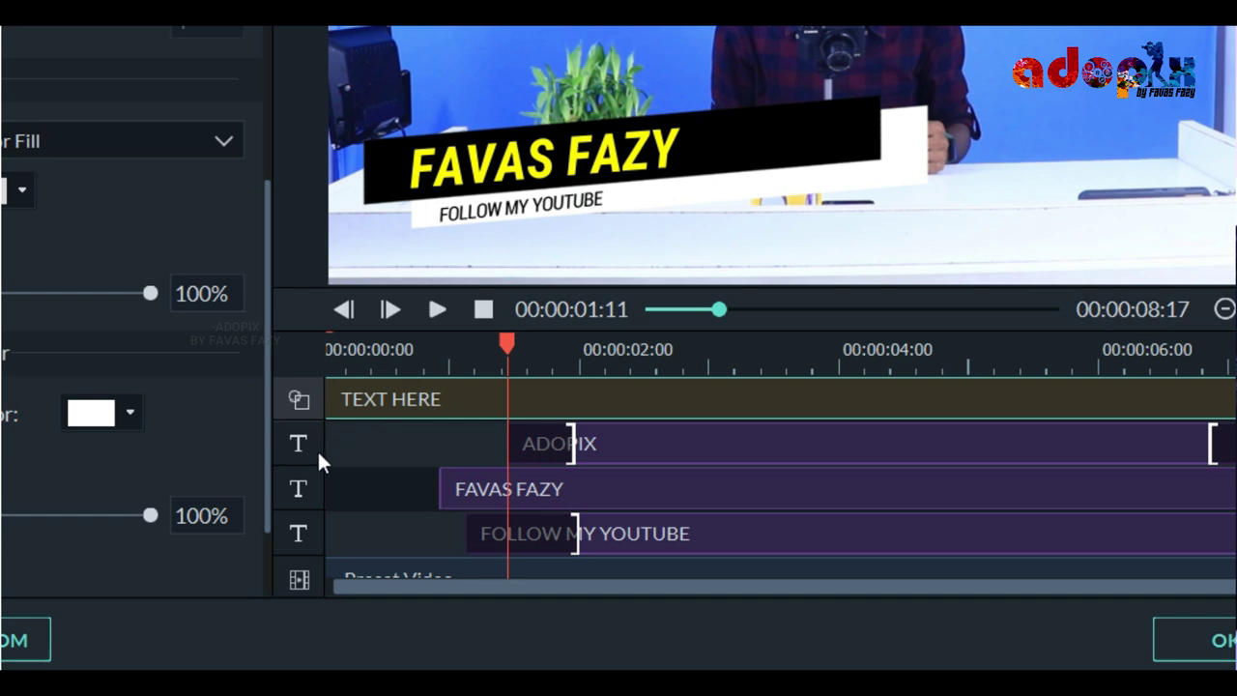
pyautogui.moveTo(319, 453); pyautogui.dragTo(318, 395)
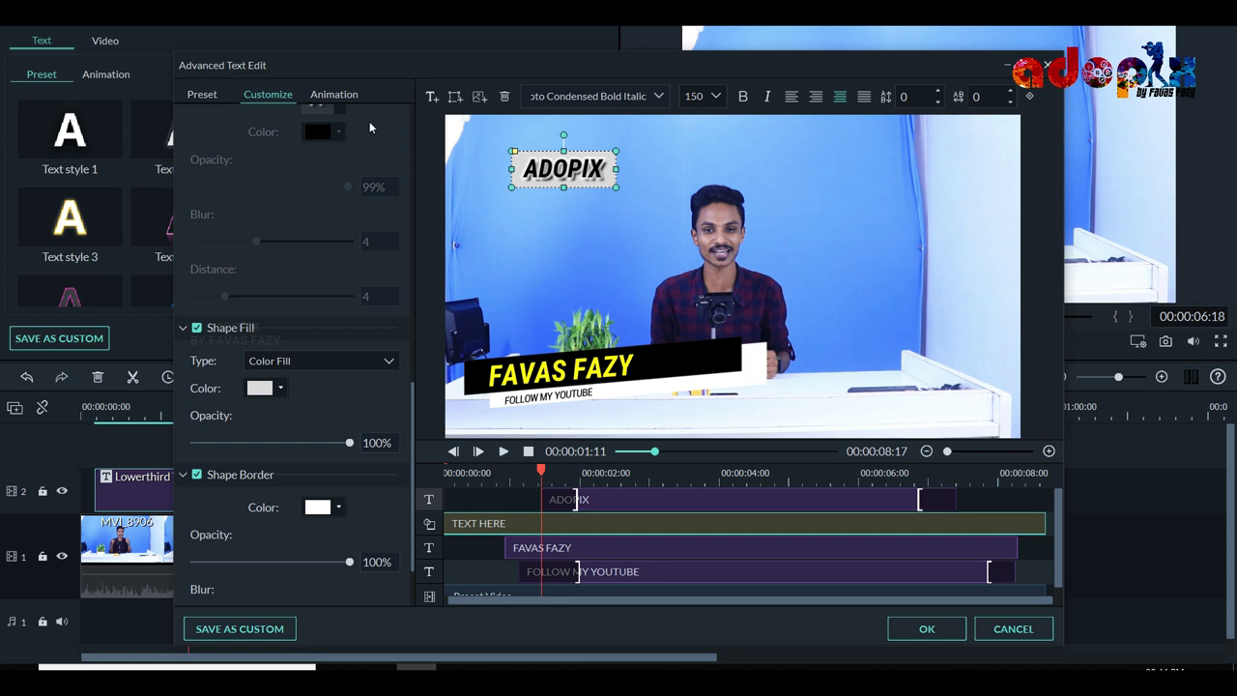
# Step: Animate the rectangle with Up Insert after trying Random, trim its start to about 1 second, and preview the title
pyautogui.click(338, 95)
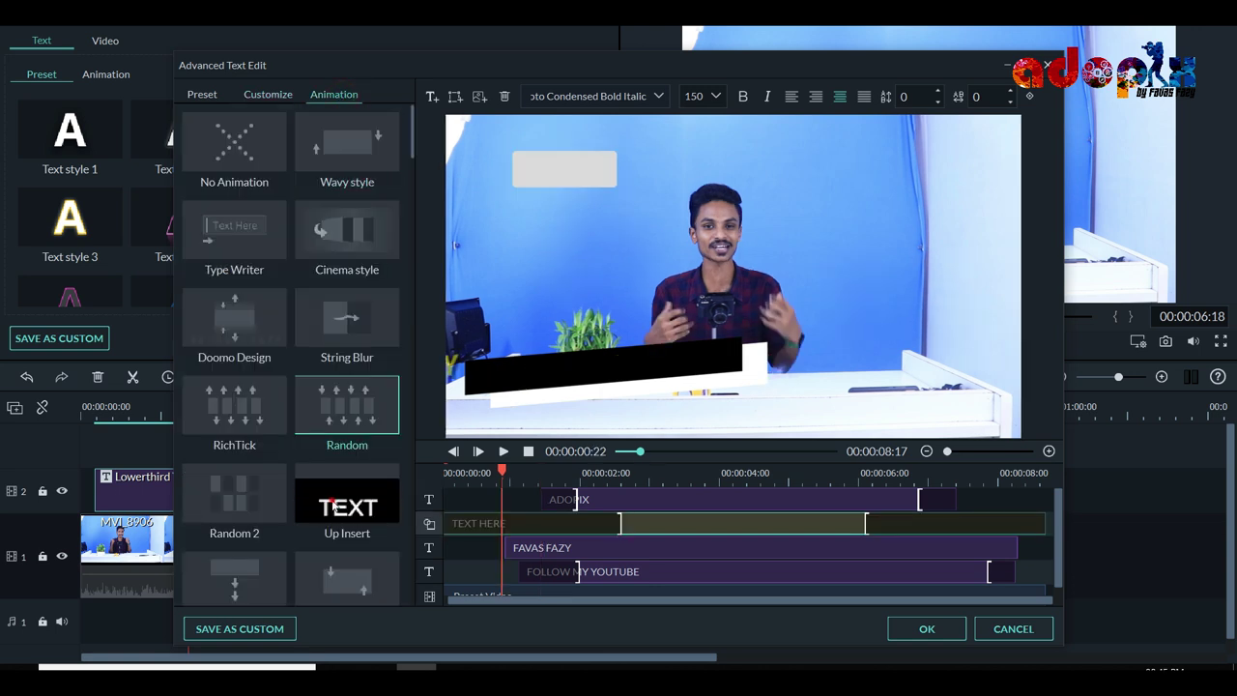
pyautogui.click(333, 505)
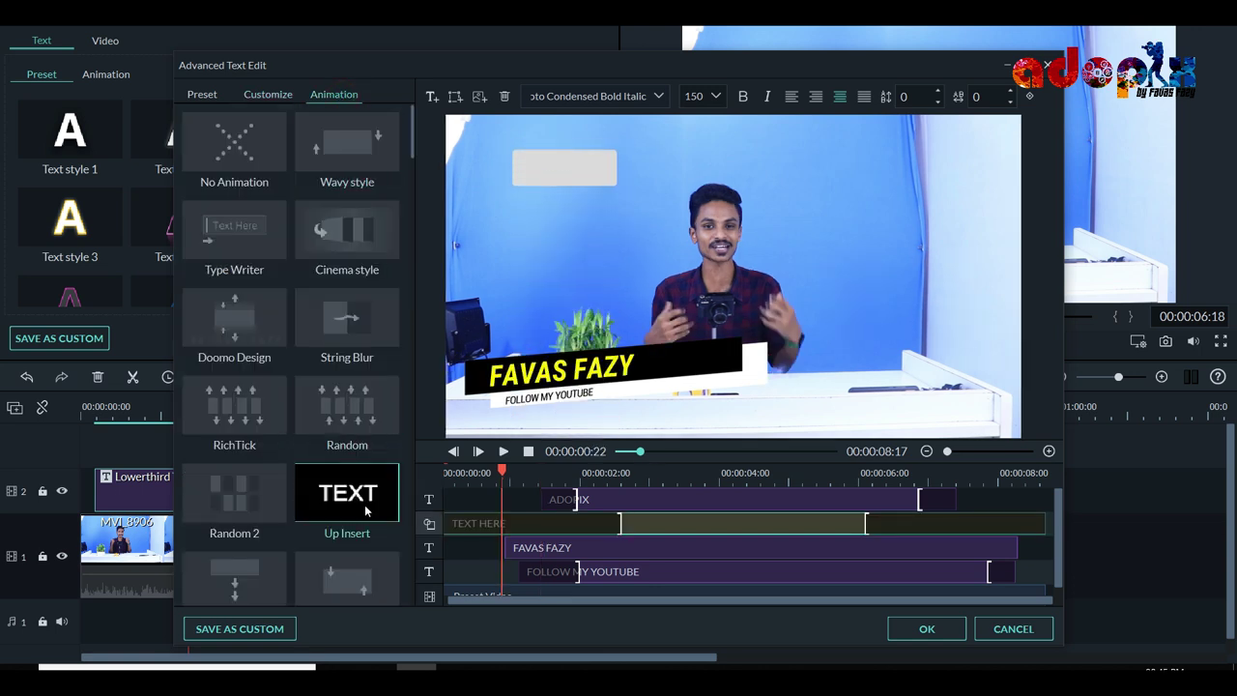
pyautogui.click(486, 527)
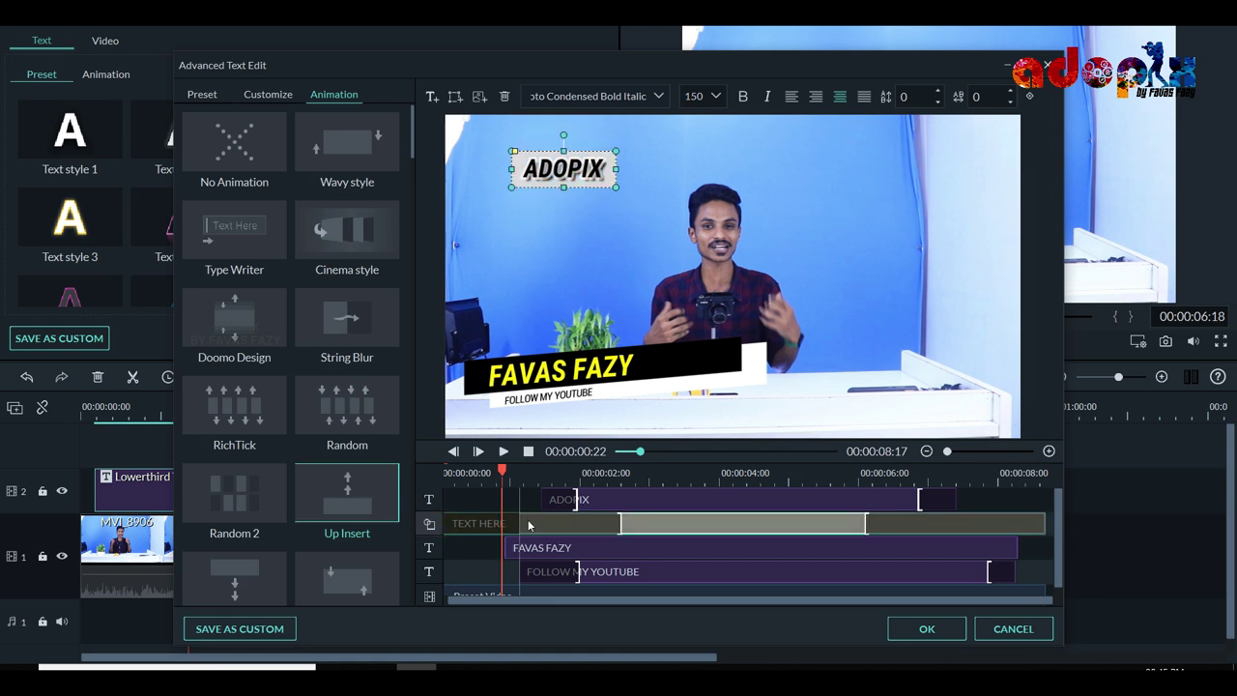
pyautogui.moveTo(528, 521); pyautogui.dragTo(530, 525)
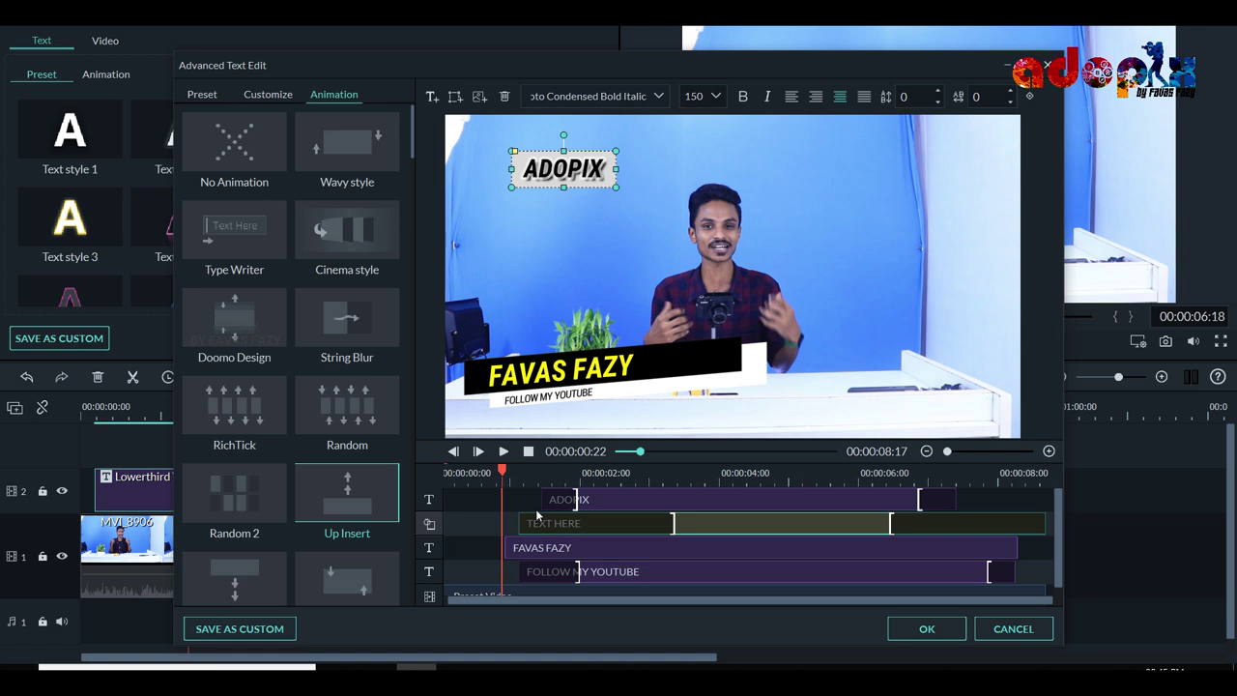
pyautogui.press('space')
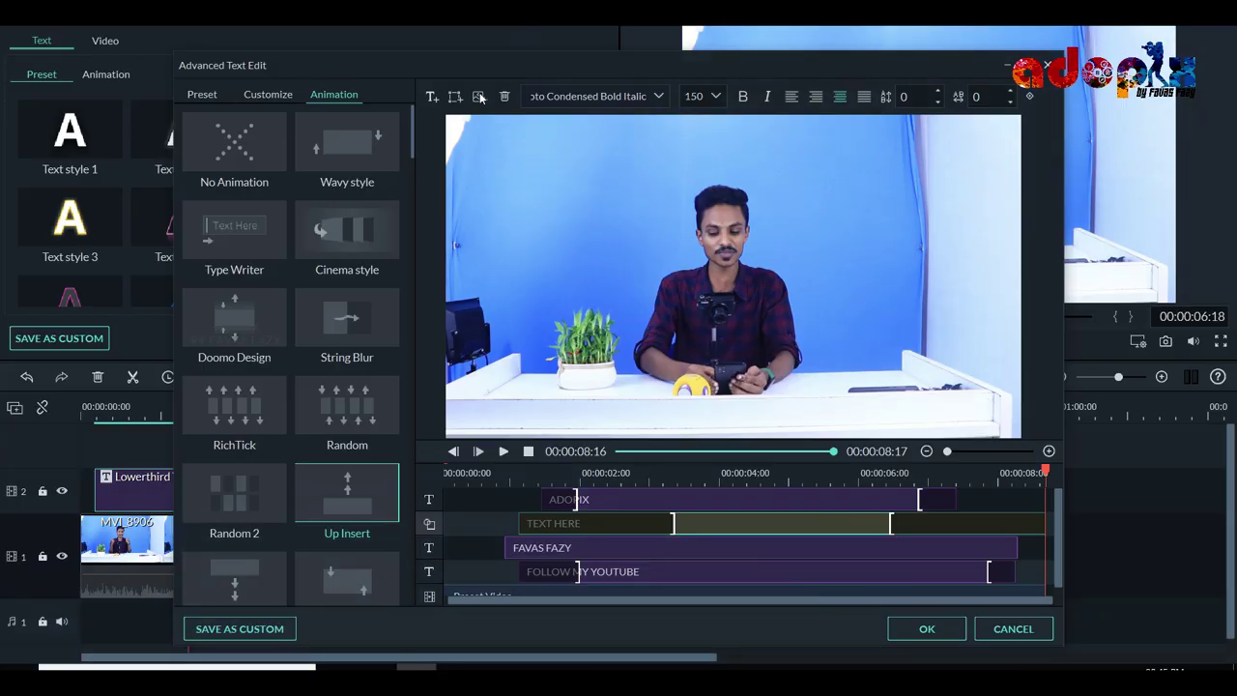
# Step: Insert the ADOPIX-LOGO-2019-BLACK-PNG image, scale it down and place it near the upper right of the video frame
pyautogui.click(478, 96)
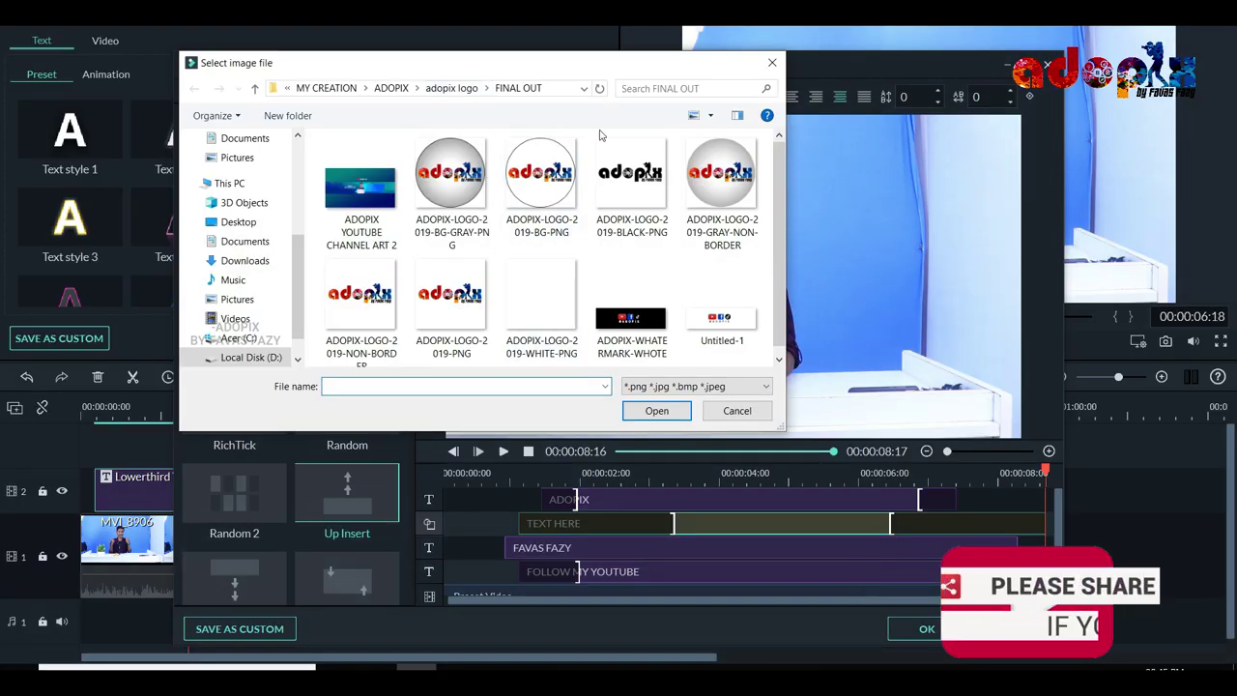
pyautogui.click(619, 173)
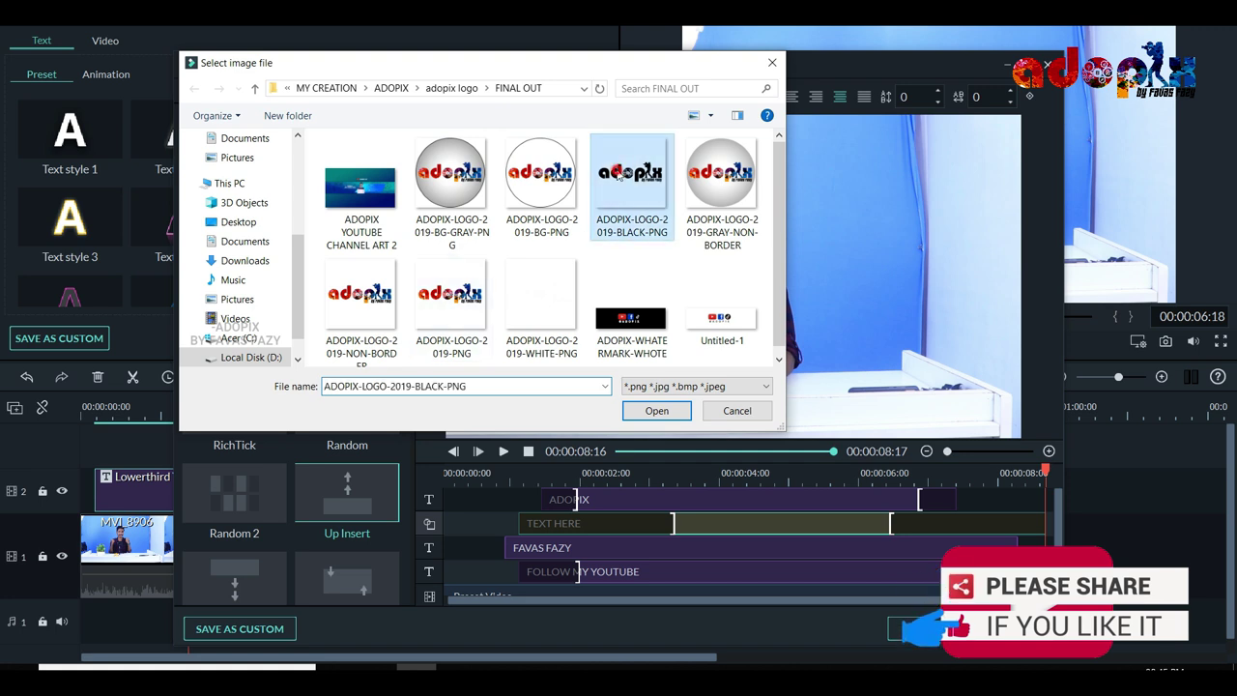
pyautogui.doubleClick(619, 172)
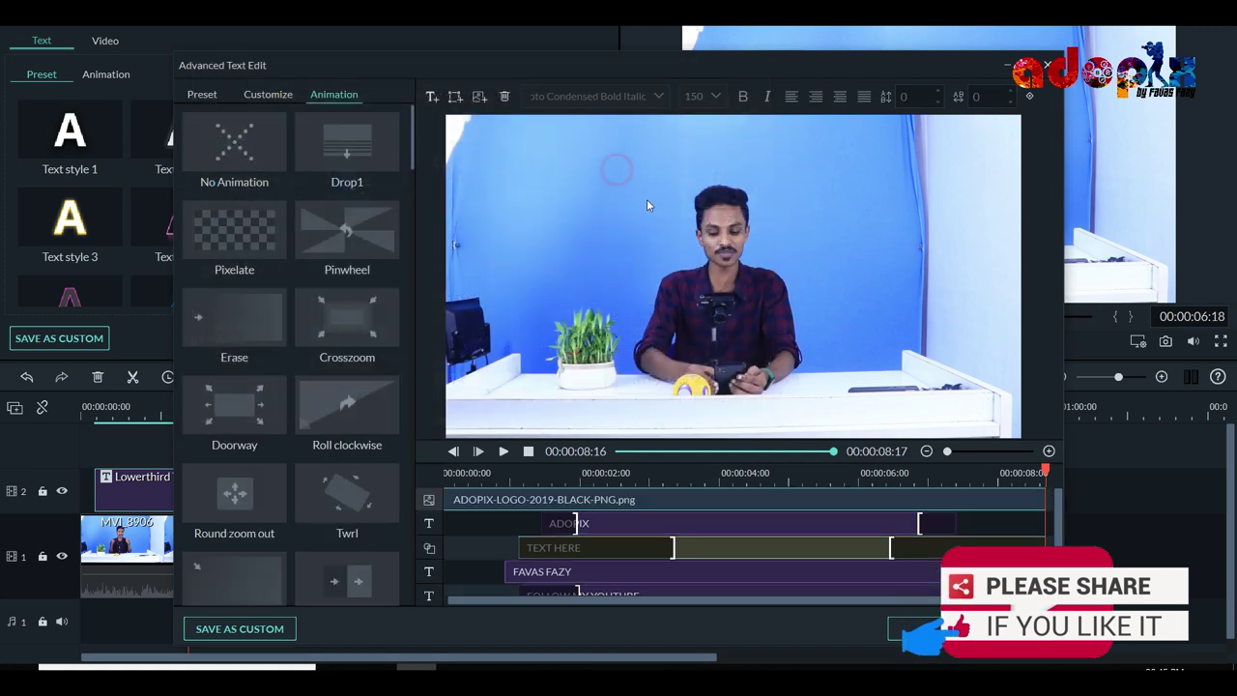
pyautogui.click(511, 497)
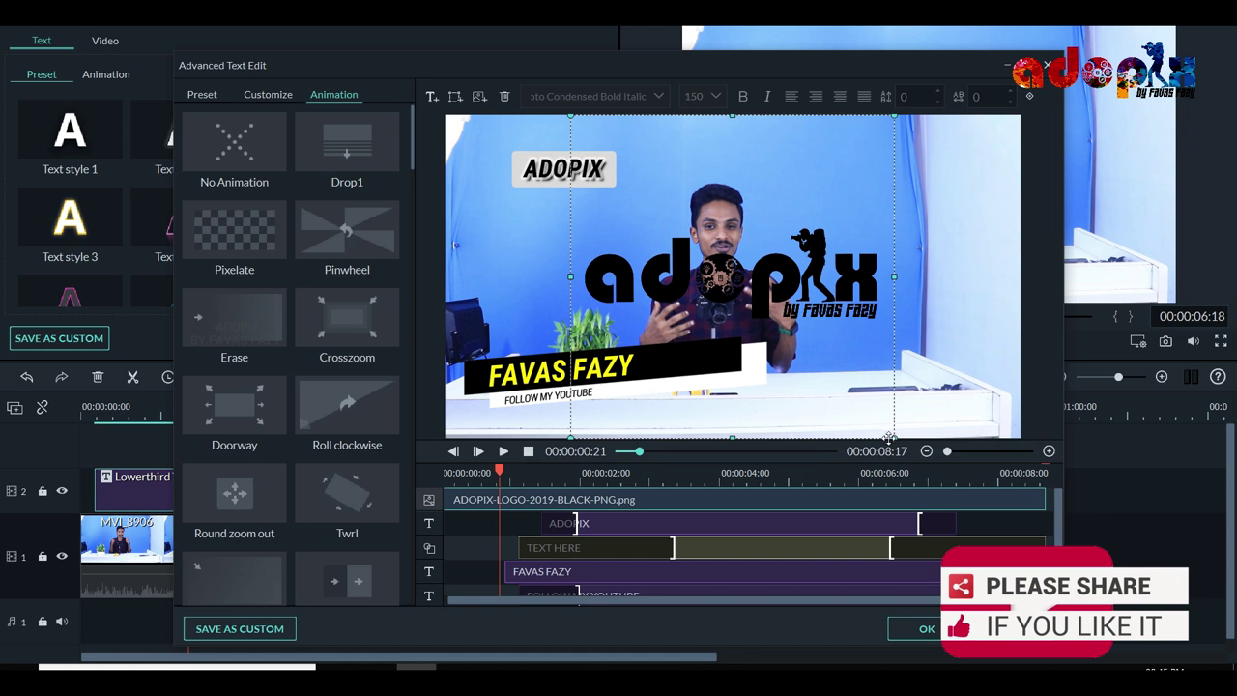
pyautogui.moveTo(892, 437); pyautogui.dragTo(705, 250)
pyautogui.moveTo(673, 184); pyautogui.dragTo(899, 172)
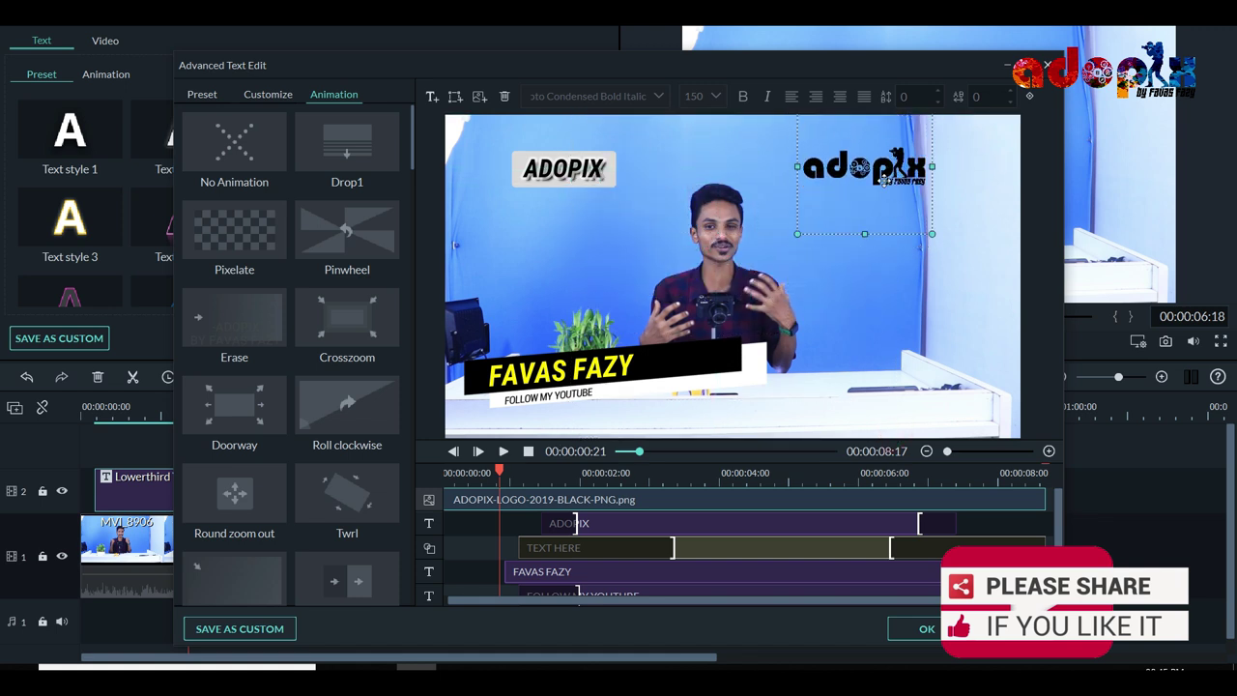
# Step: Apply the Drop1 animation to the logo image, start its layer at about 2 seconds, and preview it
pyautogui.click(357, 142)
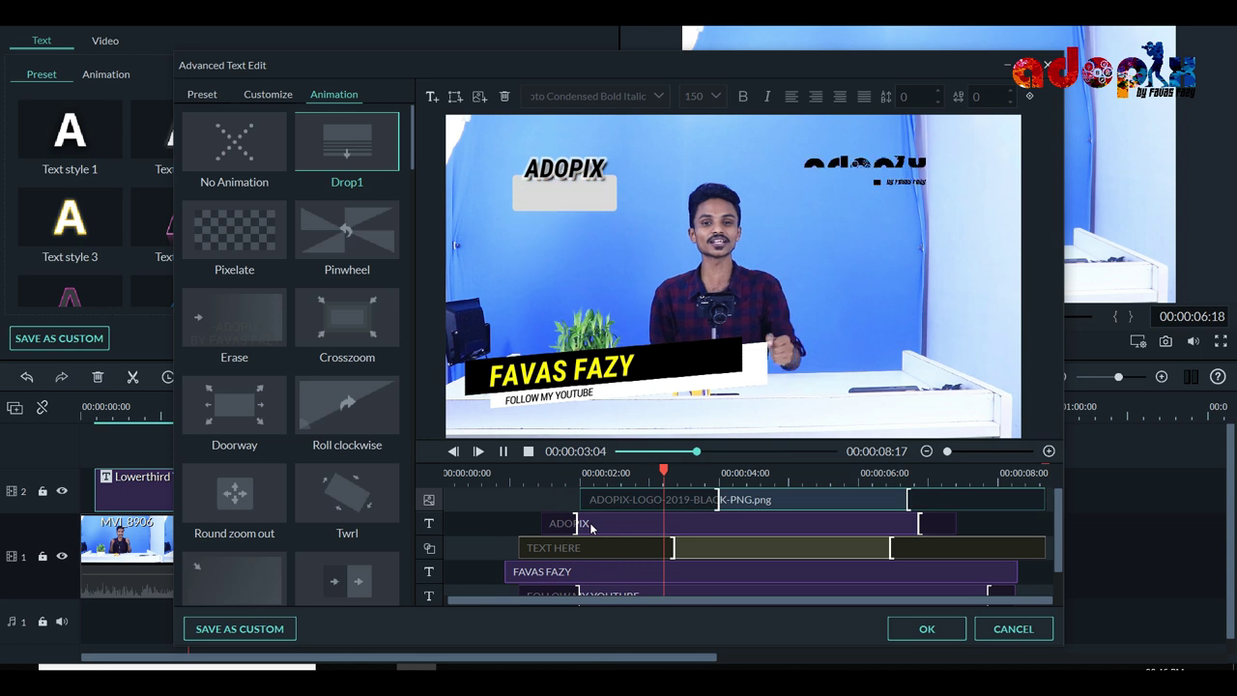
pyautogui.click(831, 188)
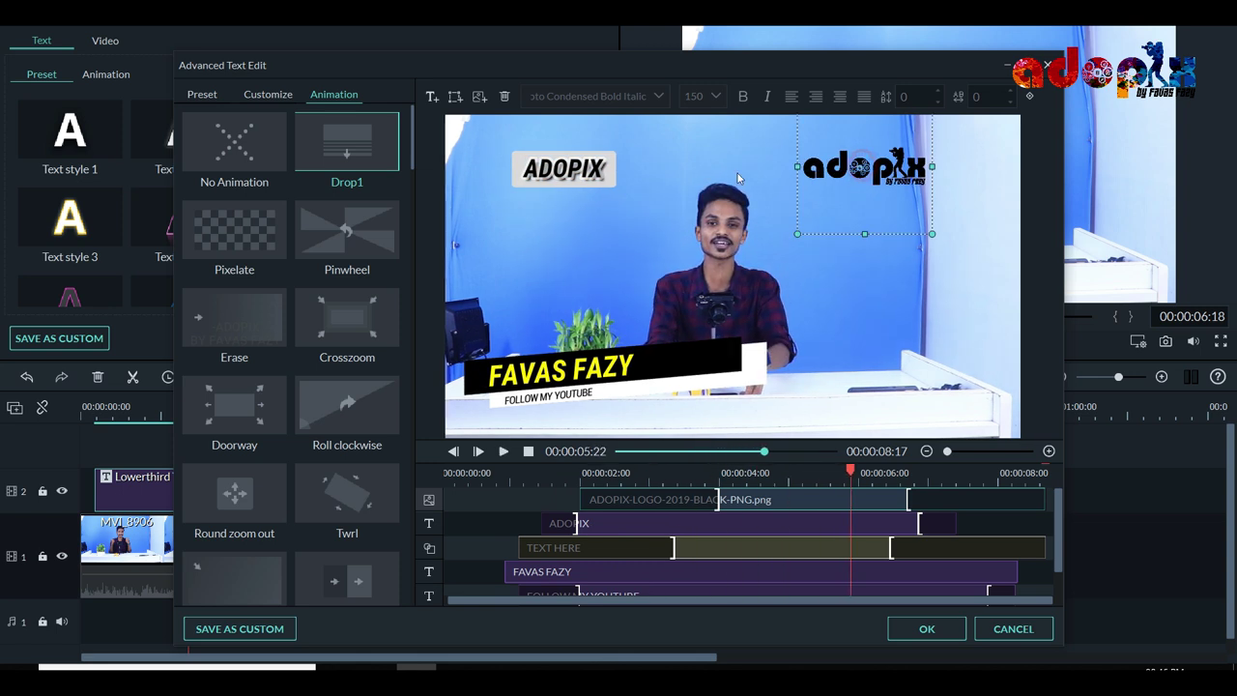
# Step: Add a text box reading "FOLLOW MY CHANNE;", scale it down and place it directly beneath the logo image
pyautogui.click(439, 95)
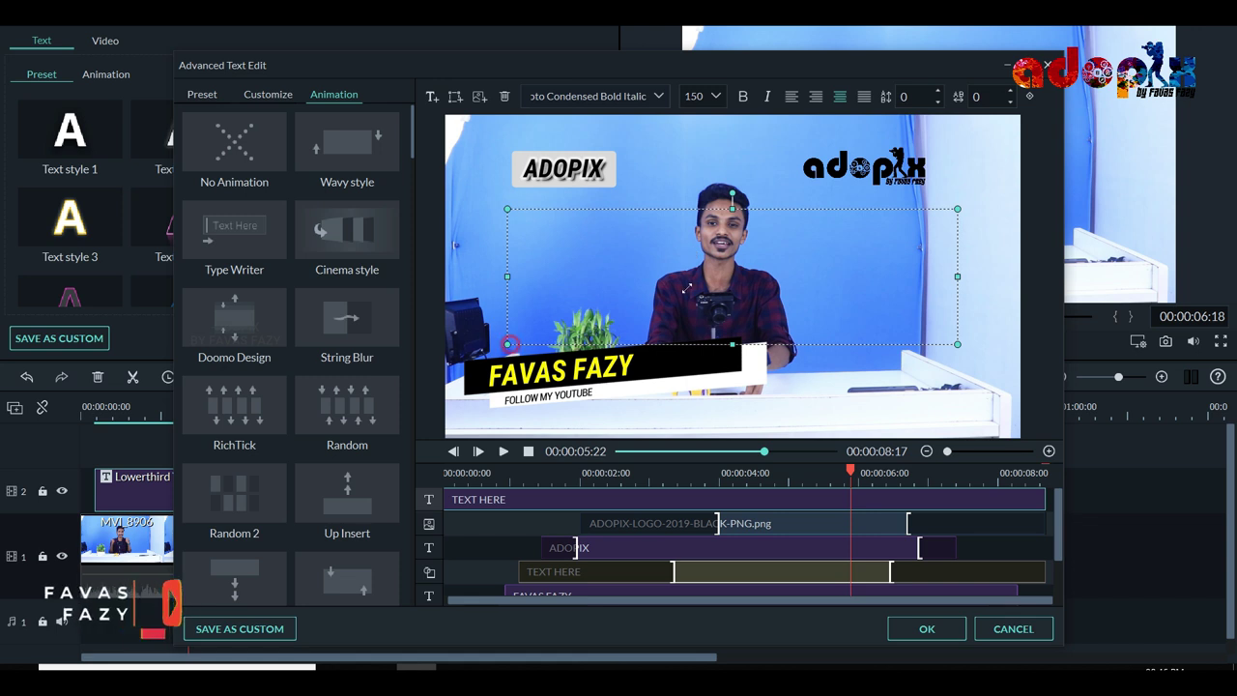
pyautogui.click(744, 473)
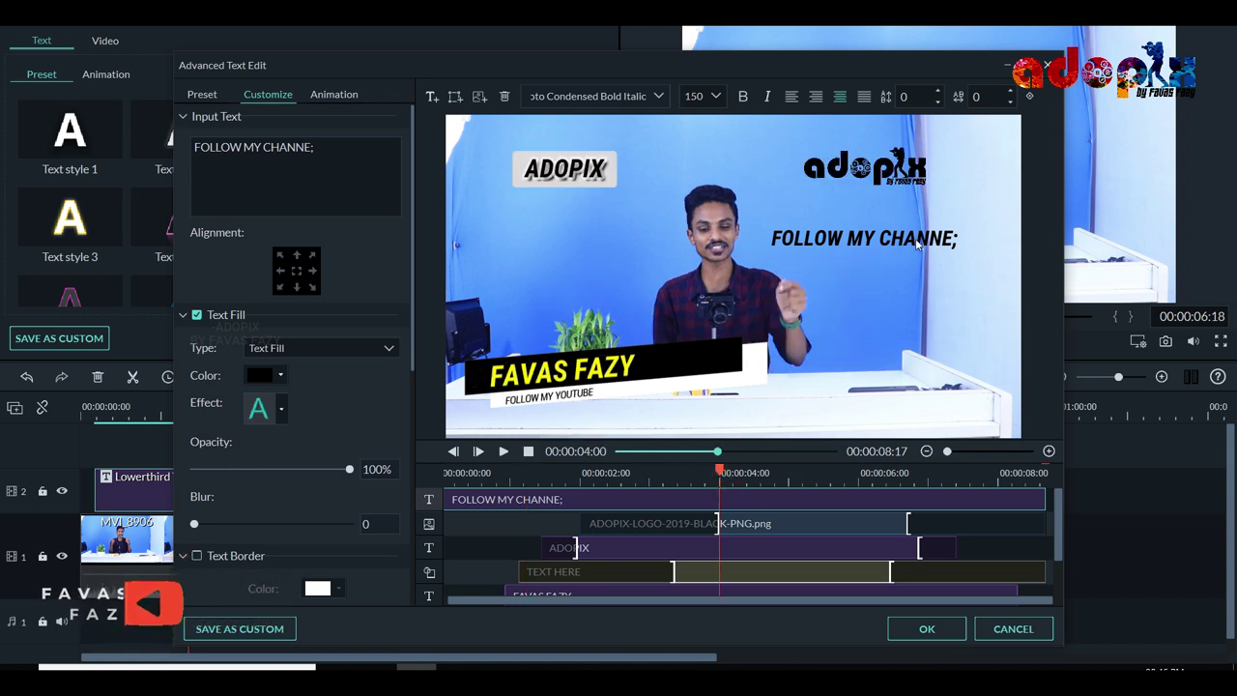
pyautogui.click(918, 245)
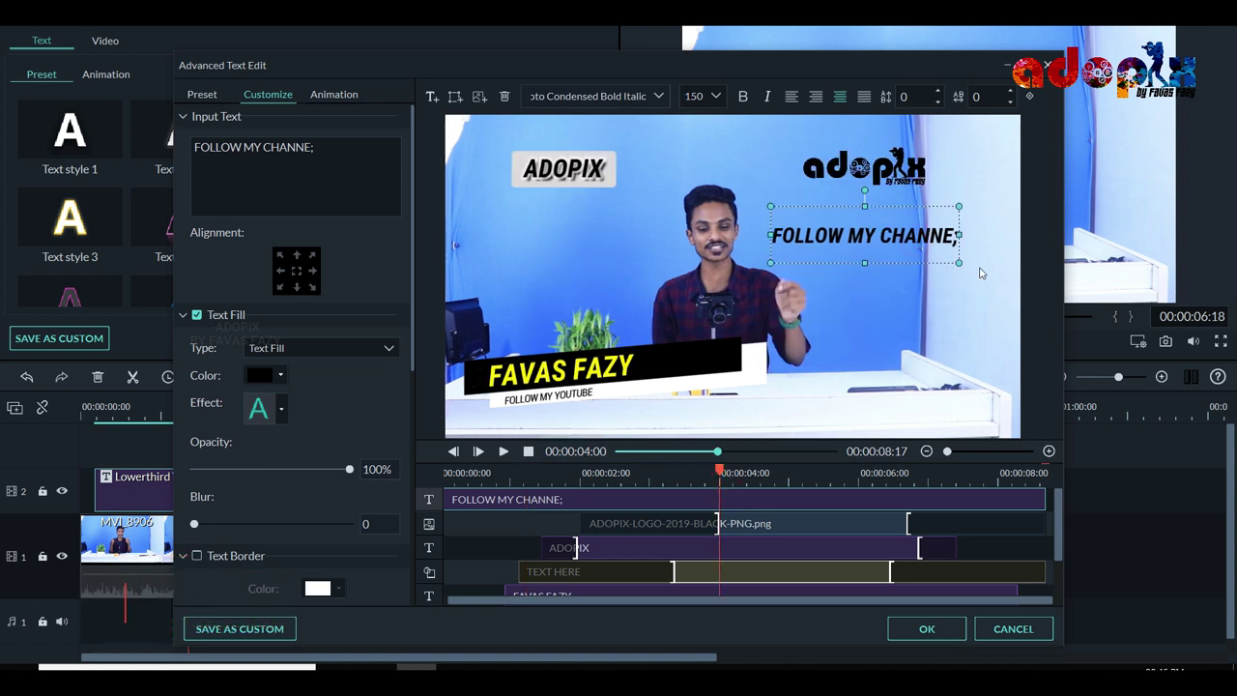
pyautogui.moveTo(962, 265); pyautogui.dragTo(897, 198)
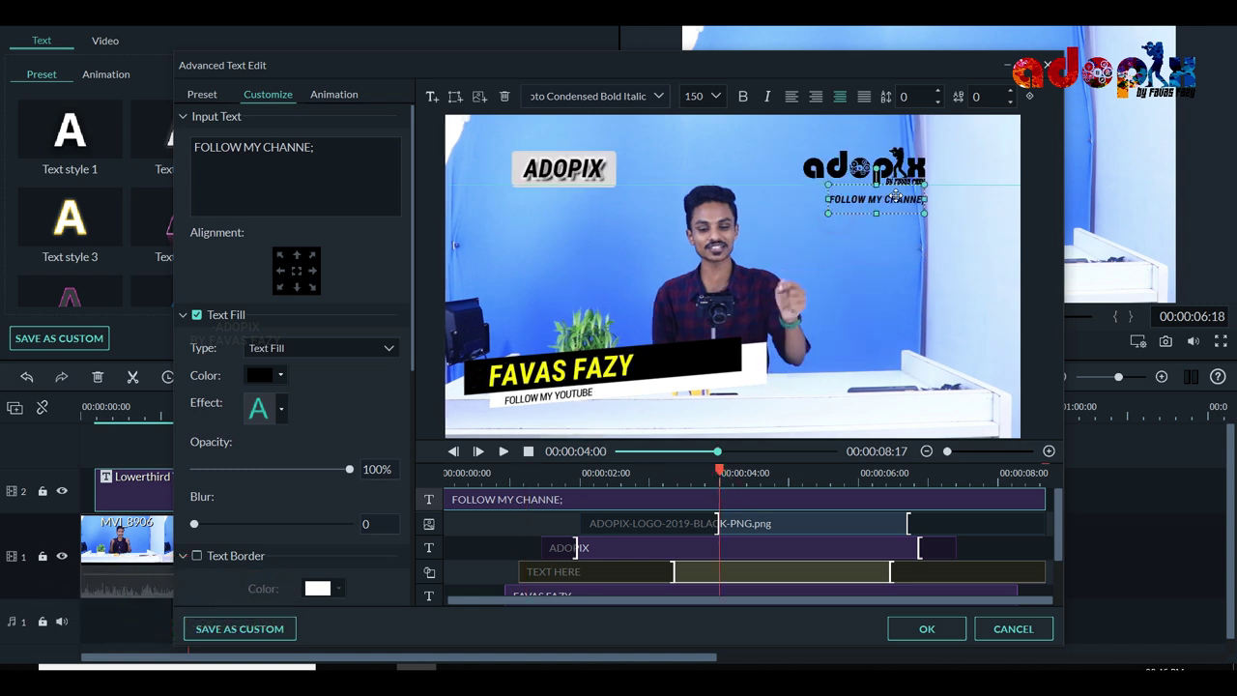
# Step: Enlarge the channel text slightly to match the logo's width and apply the Cinema style animation to it
pyautogui.moveTo(801, 224); pyautogui.dragTo(797, 221)
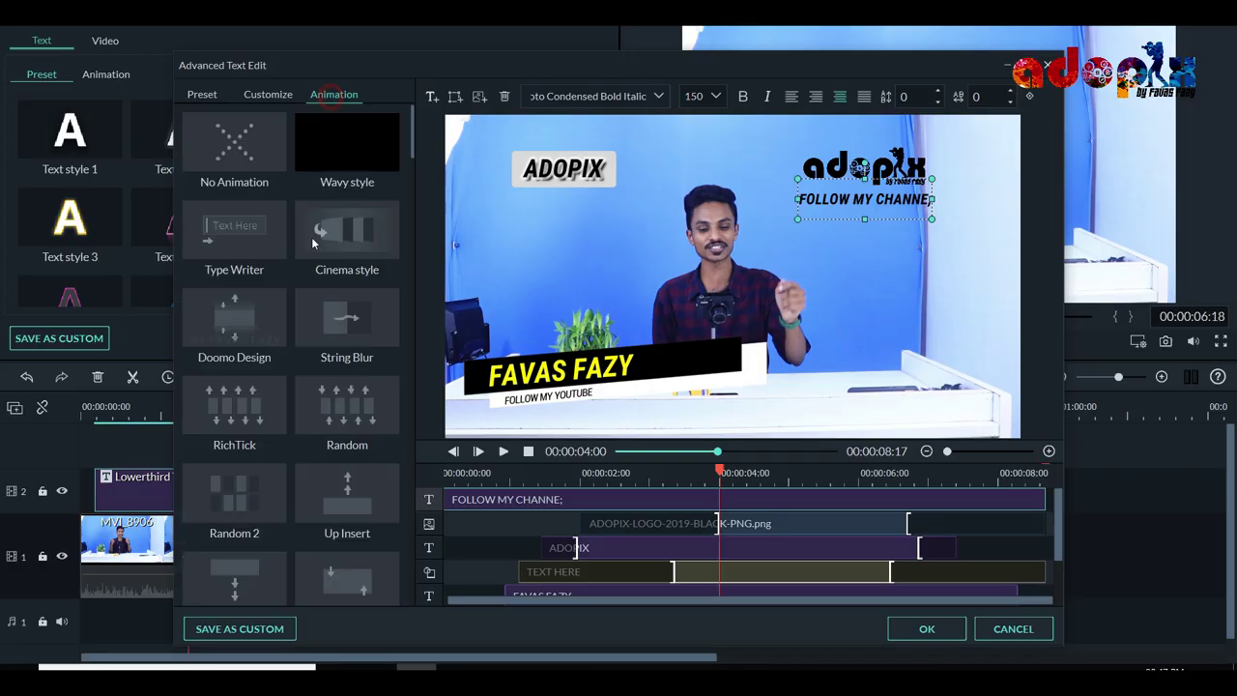
pyautogui.click(323, 245)
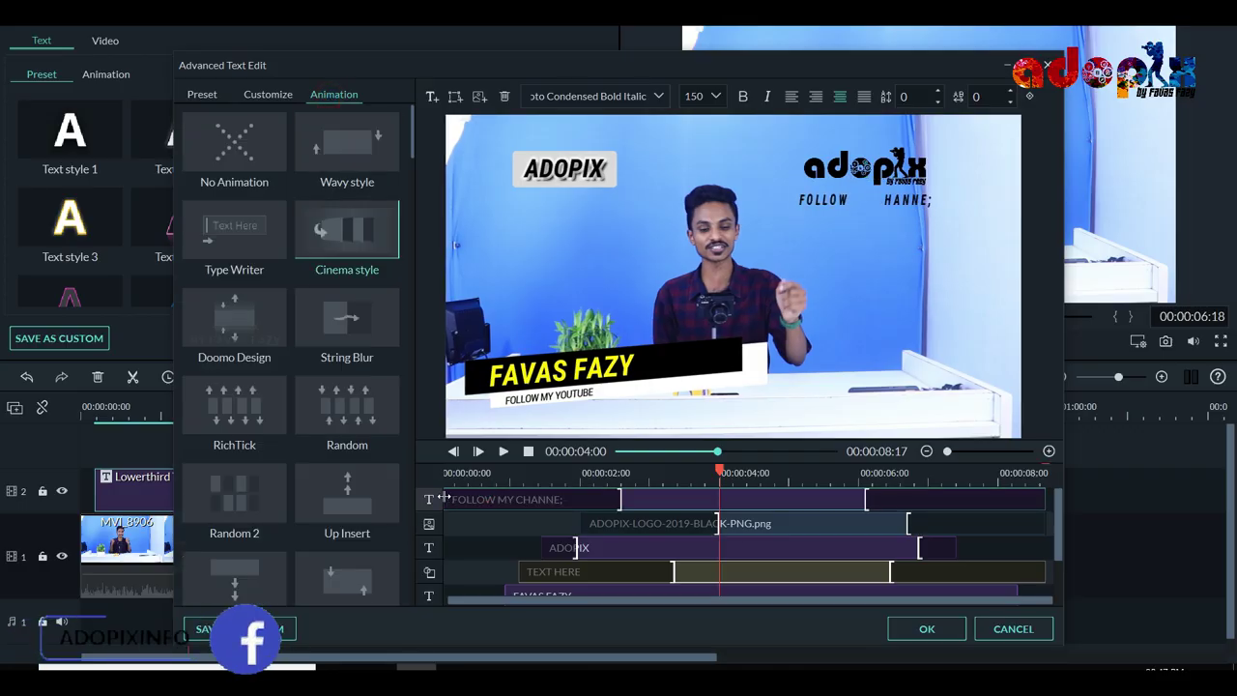
# Step: Trim the channel text layer to start at about 2.8 seconds, preview the title, and accept the text edits
pyautogui.click(634, 495)
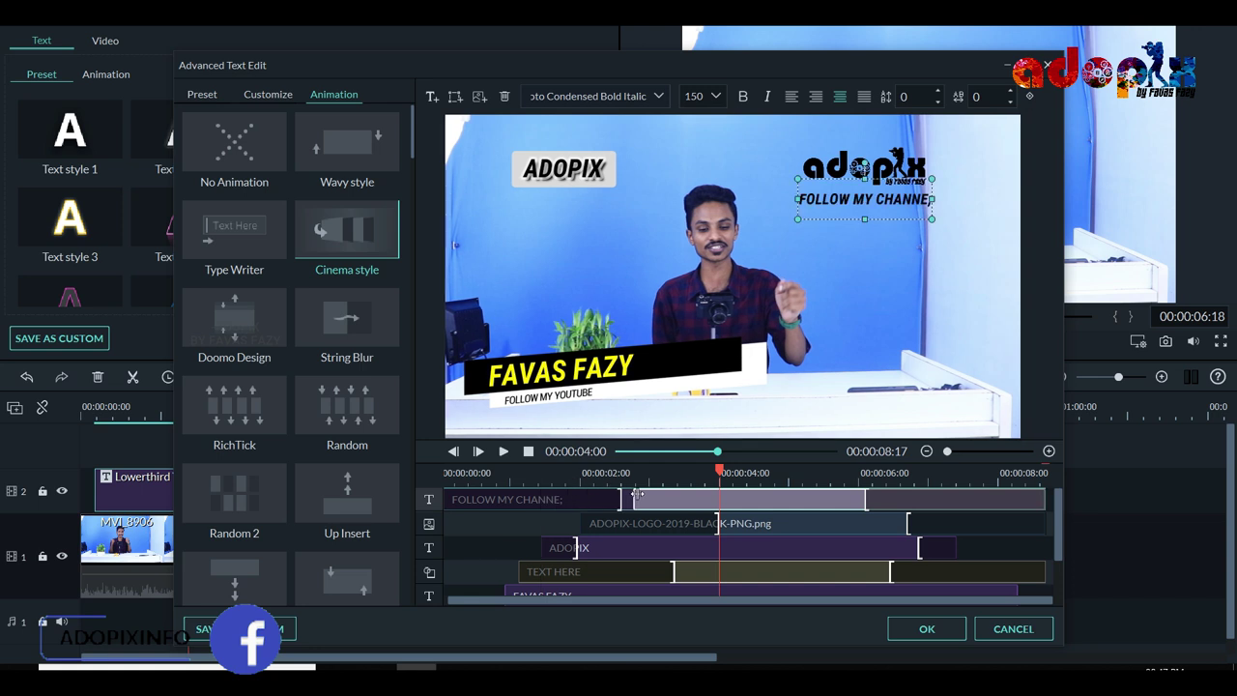
pyautogui.moveTo(637, 495); pyautogui.dragTo(585, 485)
pyautogui.click(577, 474)
pyautogui.press('space')
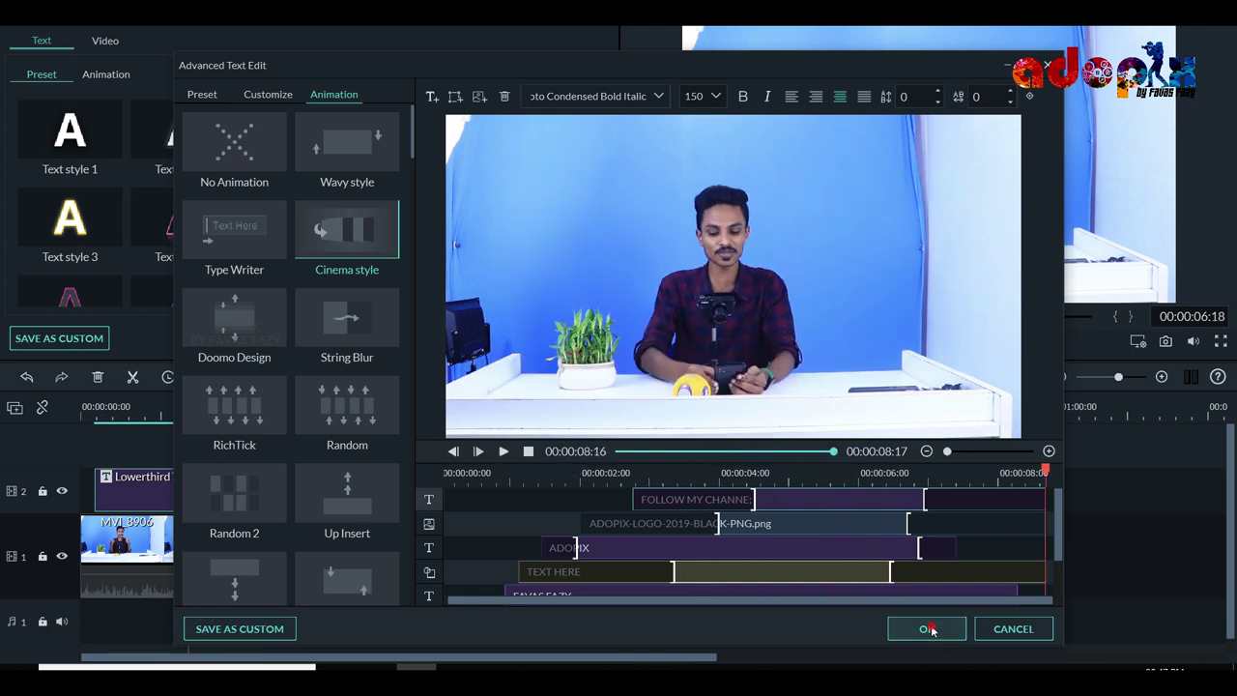
pyautogui.click(928, 629)
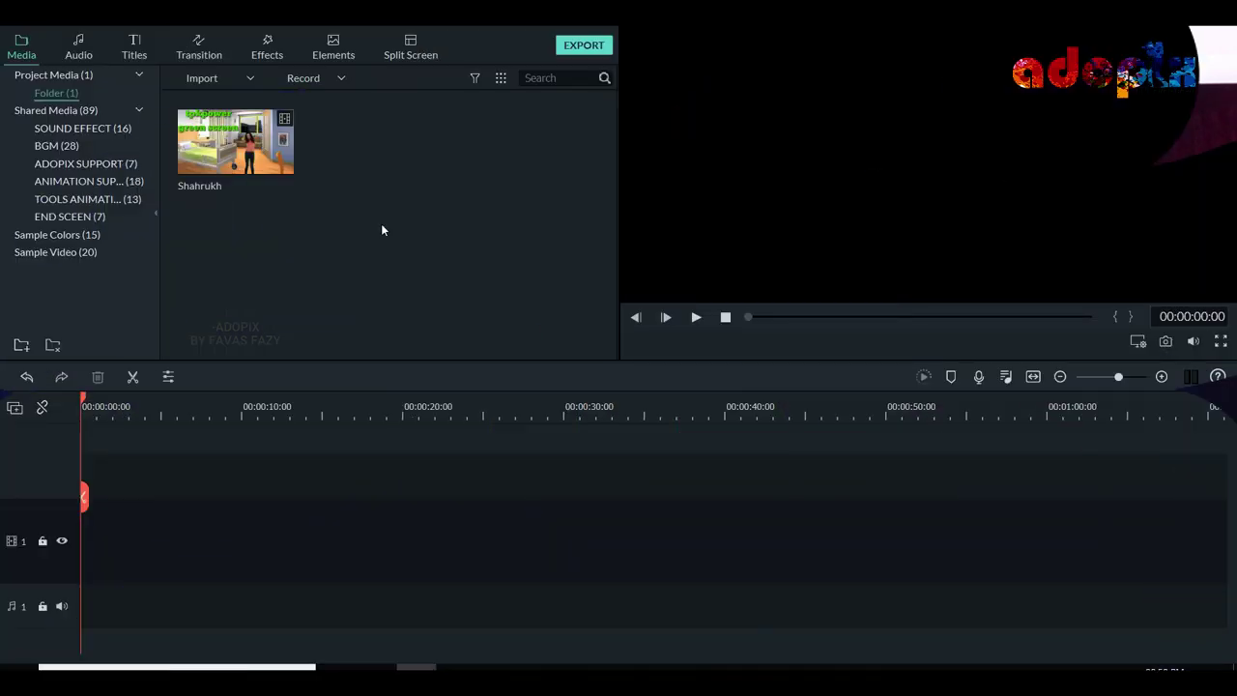
# Step: Place the Shahrukh clip at the start of video track 1 and enable Chroma Key on it, comparing it off and on
pyautogui.moveTo(288, 181)
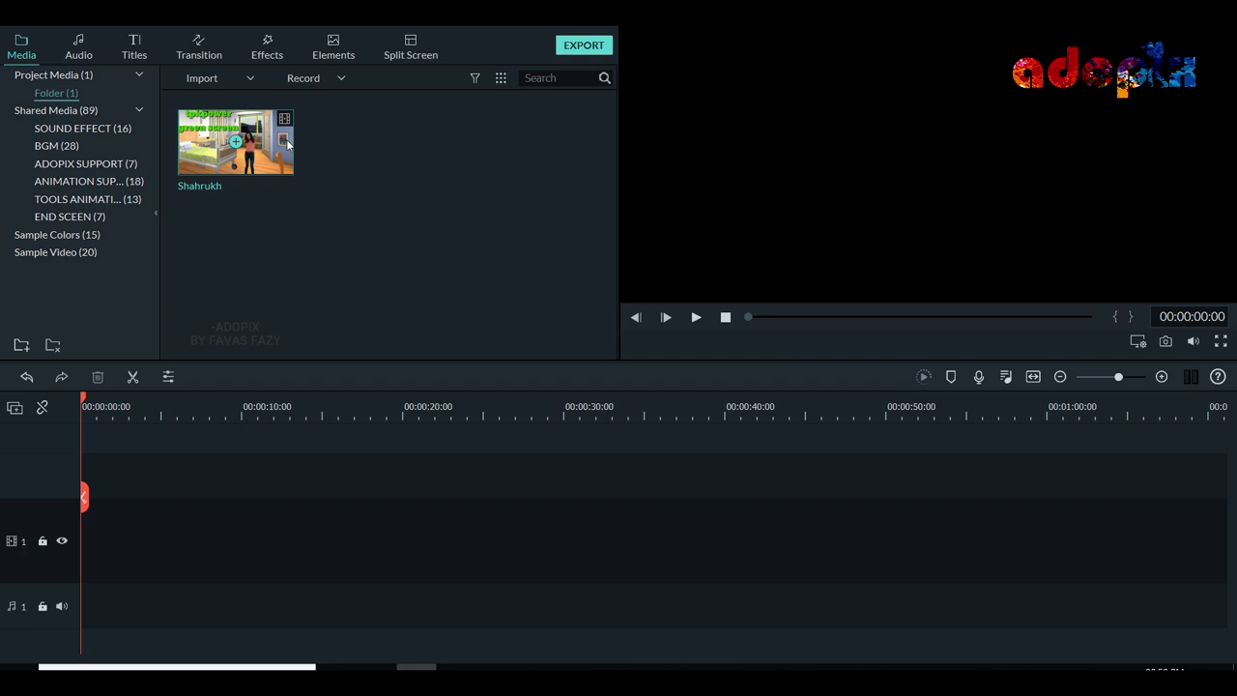
pyautogui.moveTo(282, 142); pyautogui.dragTo(77, 551)
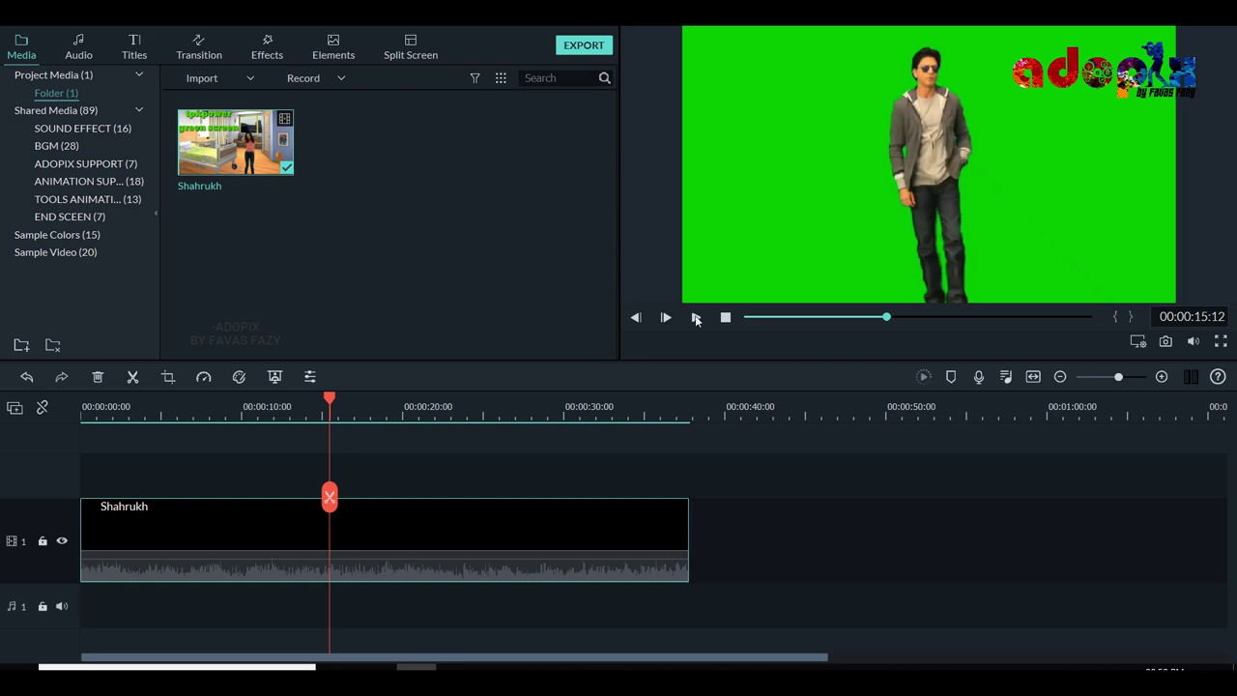
pyautogui.click(529, 535)
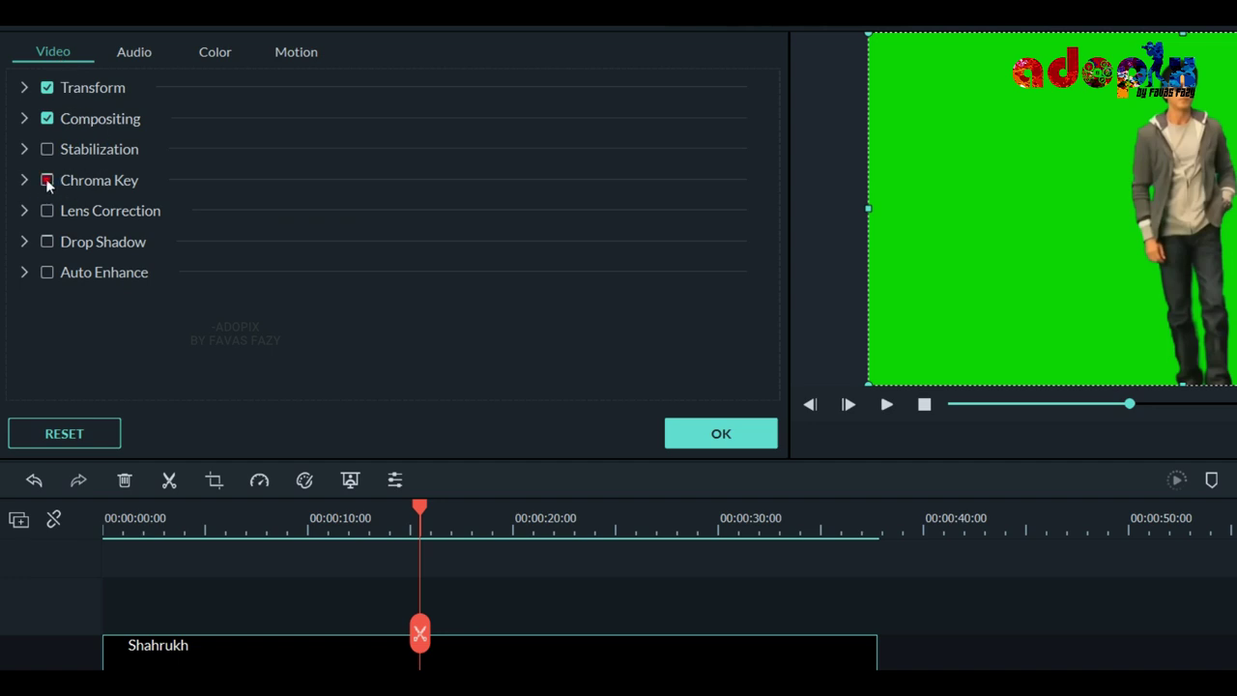
pyautogui.click(46, 180)
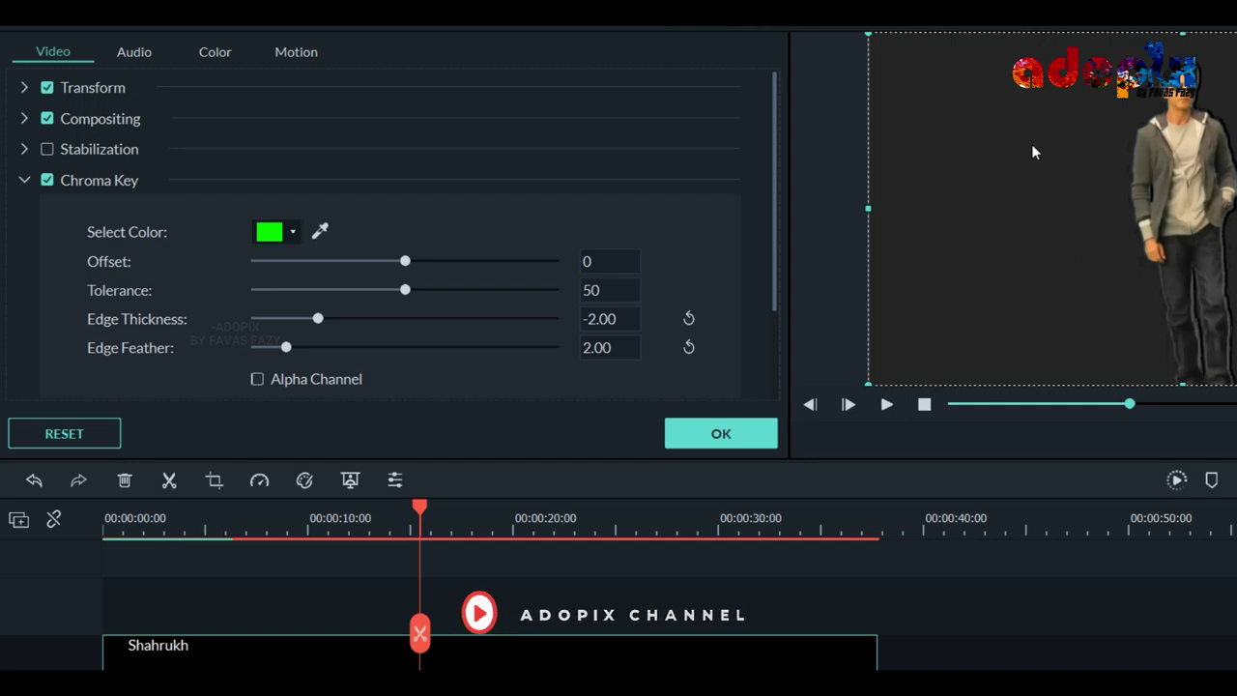
pyautogui.click(47, 180)
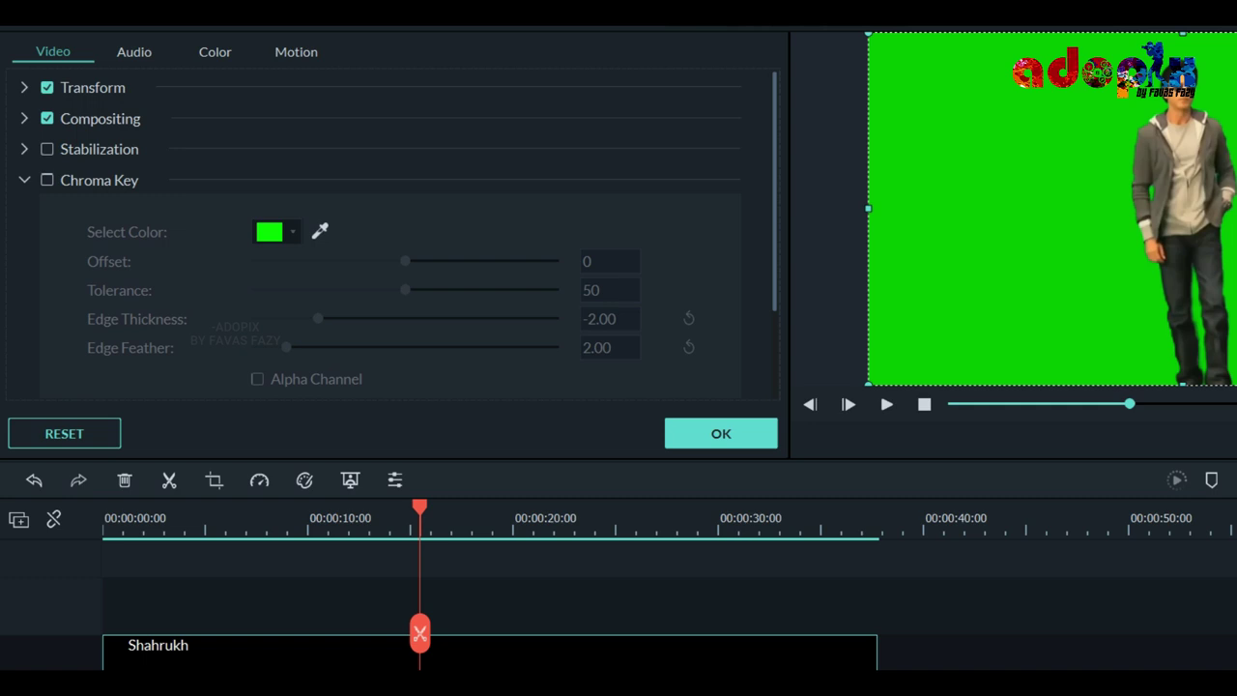
pyautogui.click(47, 180)
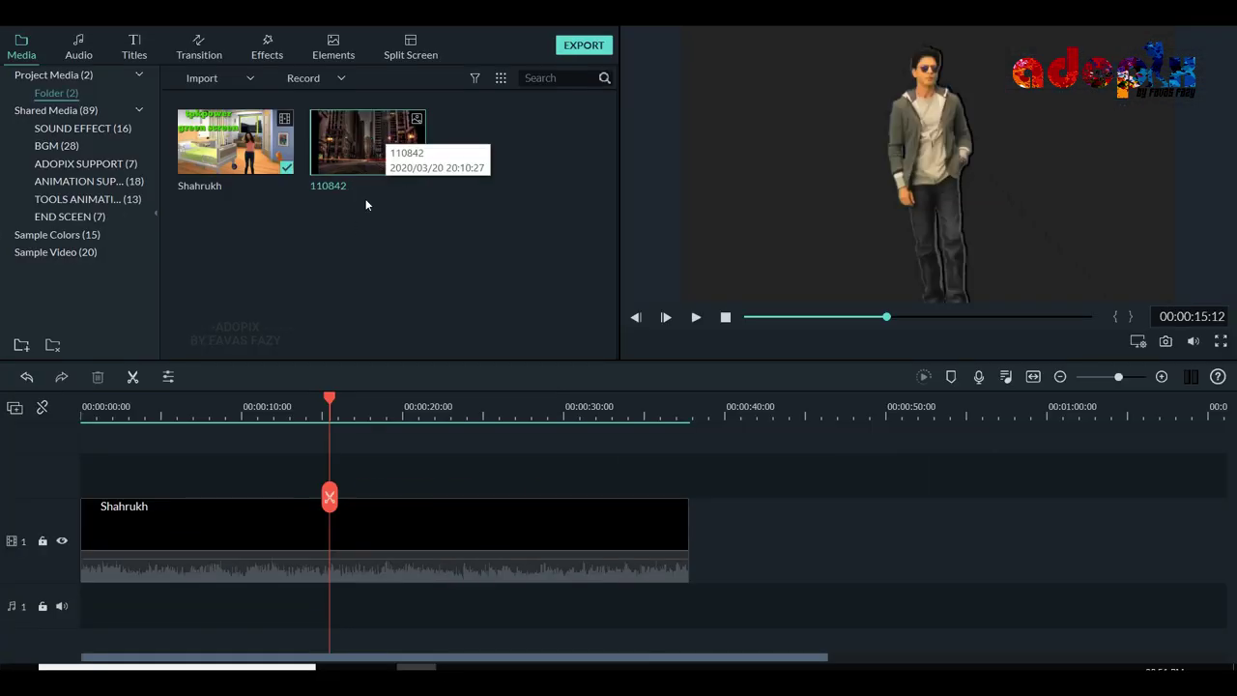
# Step: Move the Shahrukh clip up to video track 2 and place the 110842 image beneath it on track 1
pyautogui.click(455, 525)
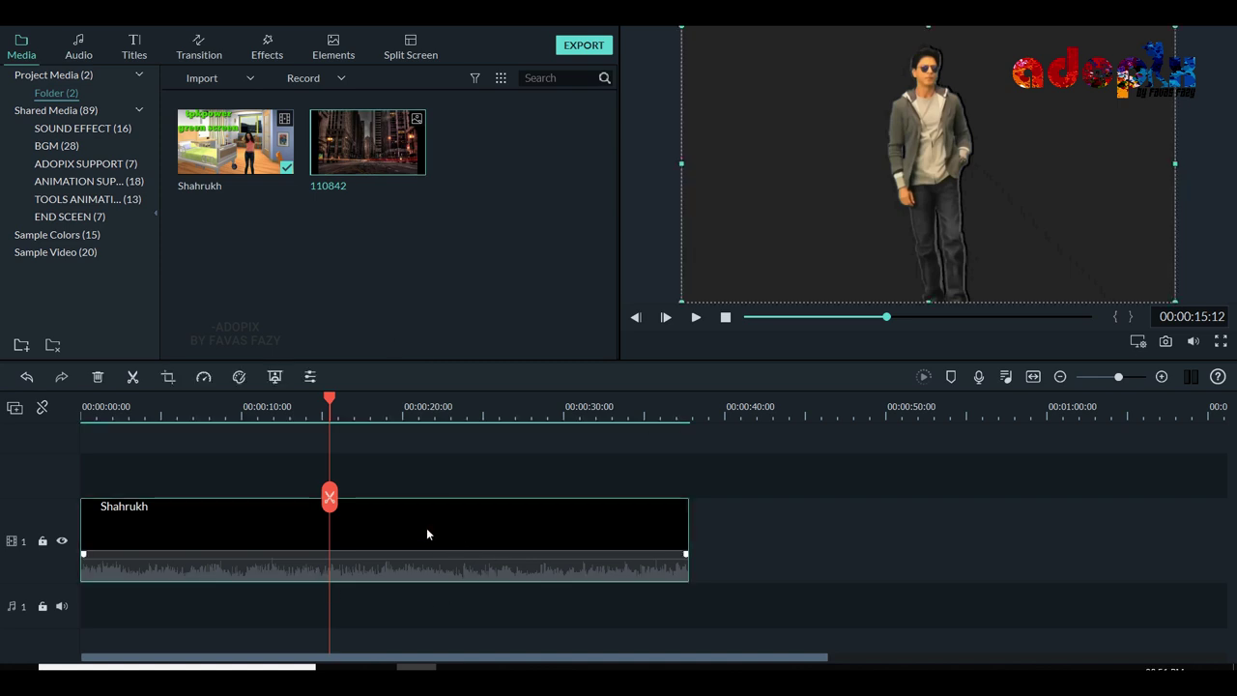
pyautogui.moveTo(423, 531); pyautogui.dragTo(399, 488)
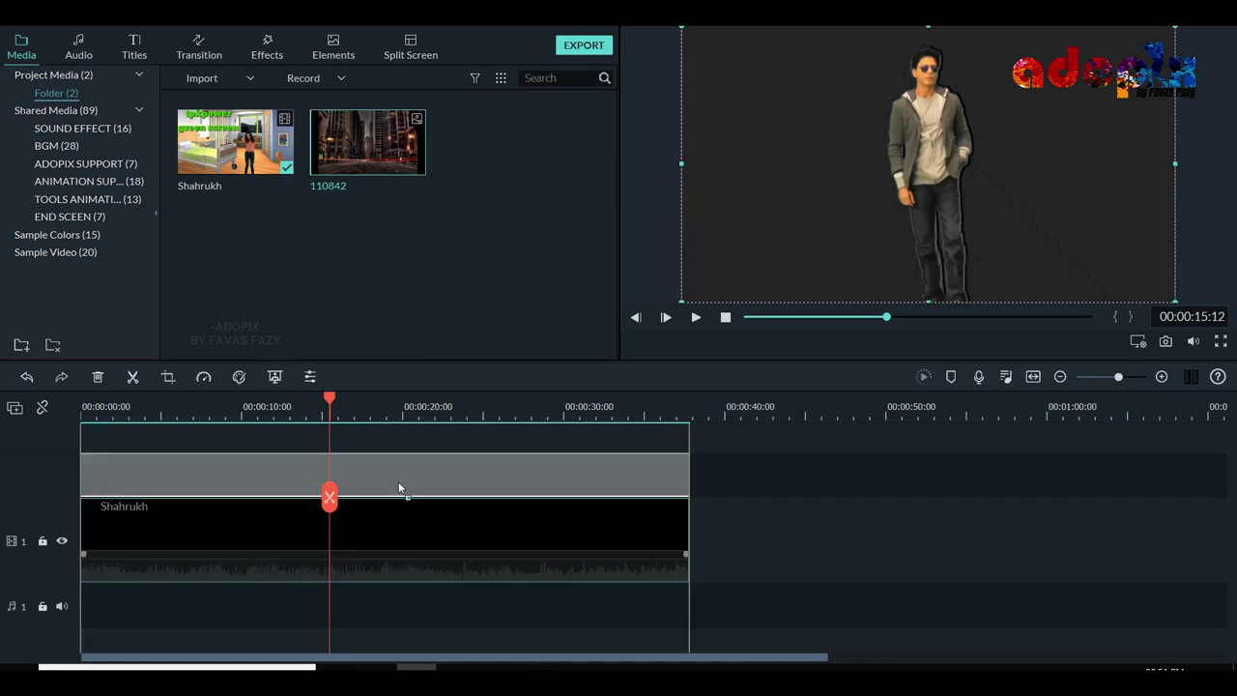
pyautogui.moveTo(400, 488); pyautogui.dragTo(400, 488)
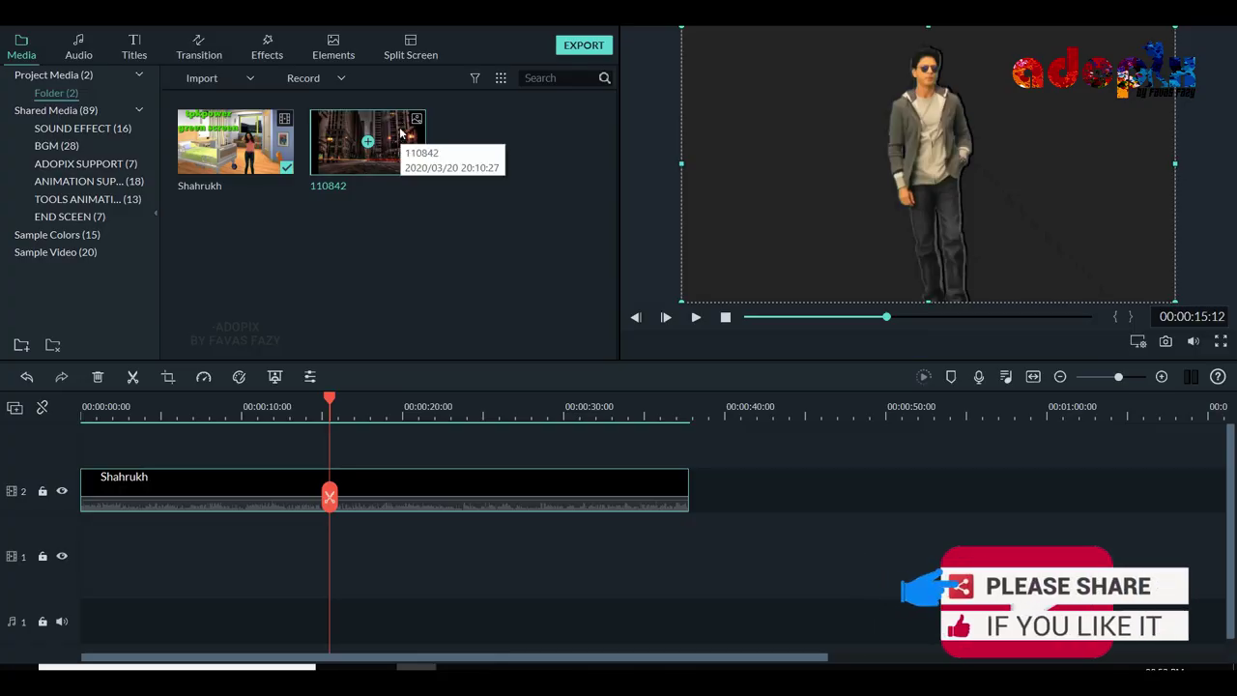
pyautogui.moveTo(389, 142); pyautogui.dragTo(392, 561)
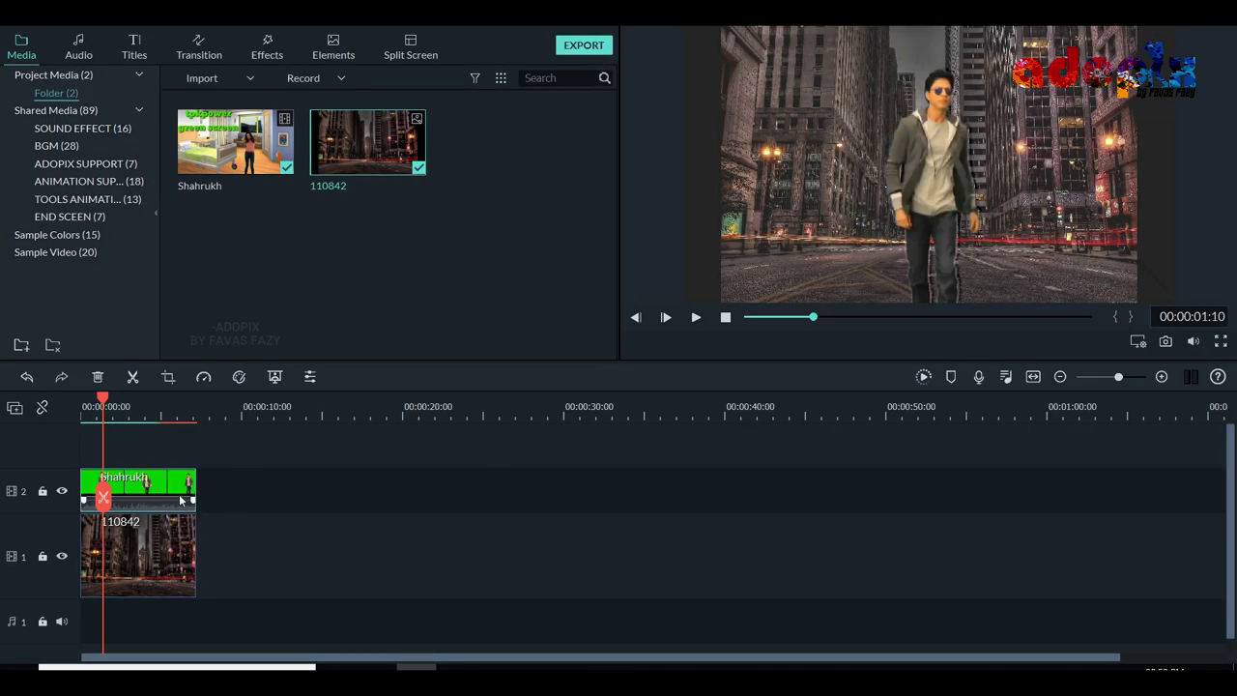
# Step: In the Shahrukh clip's Chroma Key settings, try an Offset of 50, return it to 0, and set Tolerance to 64
pyautogui.doubleClick(166, 490)
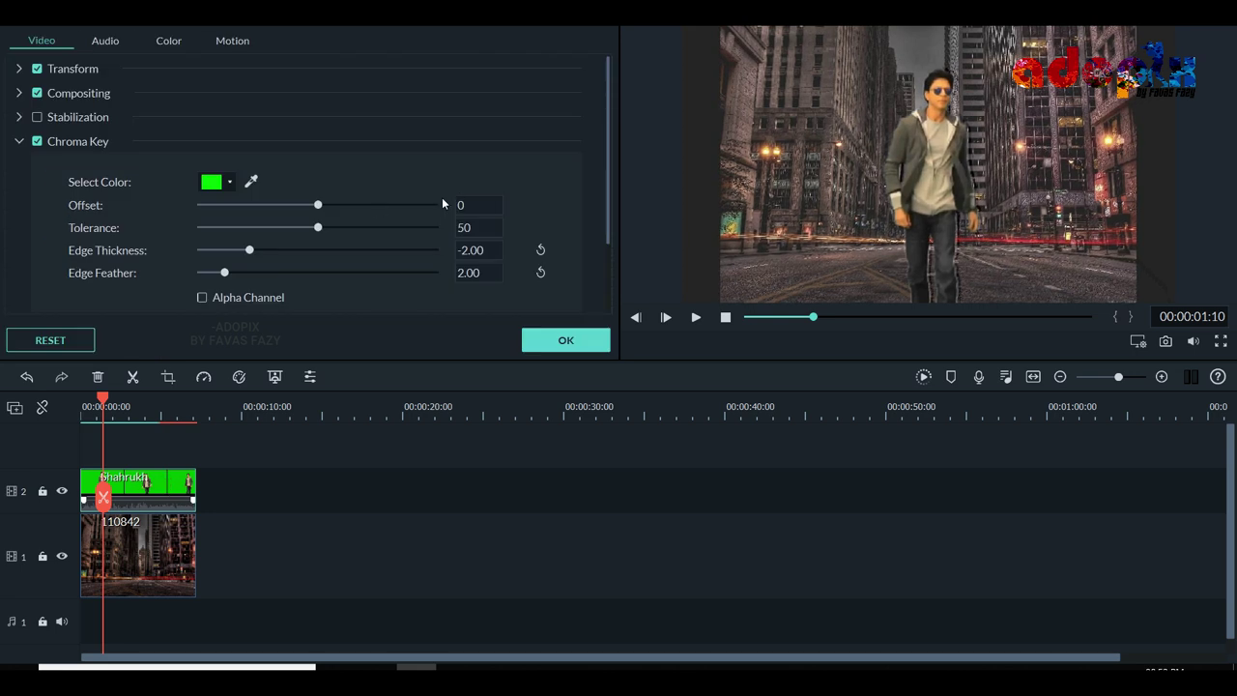
pyautogui.doubleClick(473, 203)
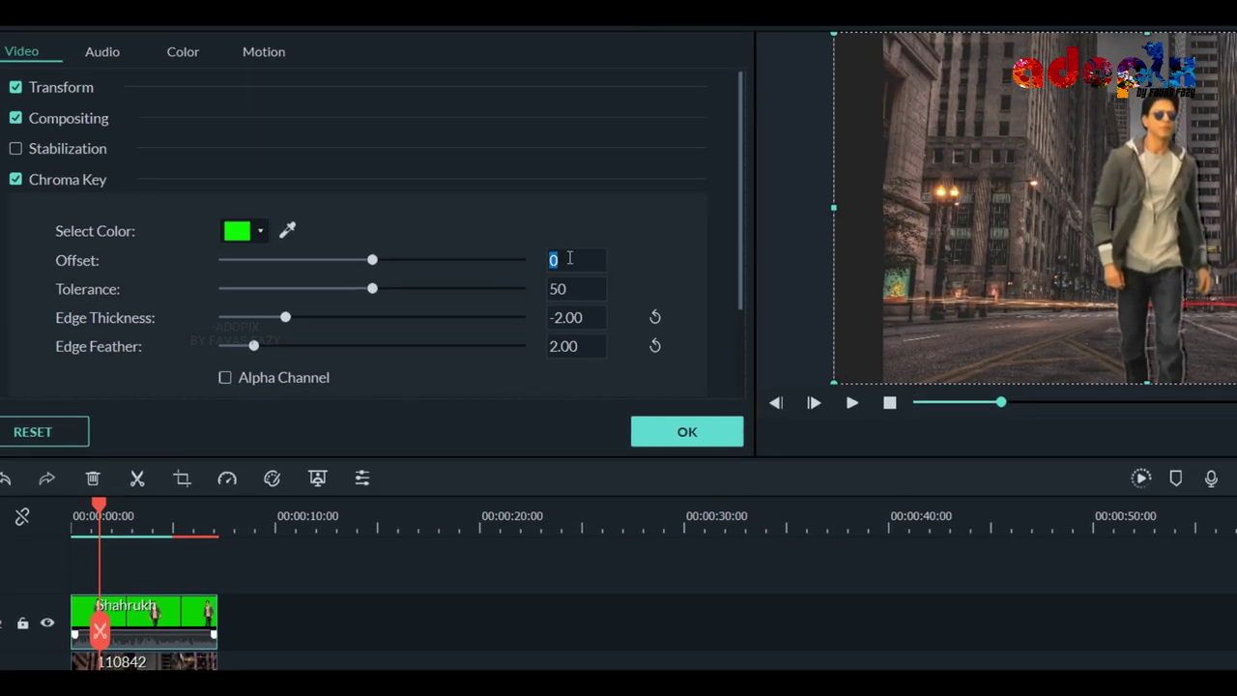
pyautogui.press('Return')
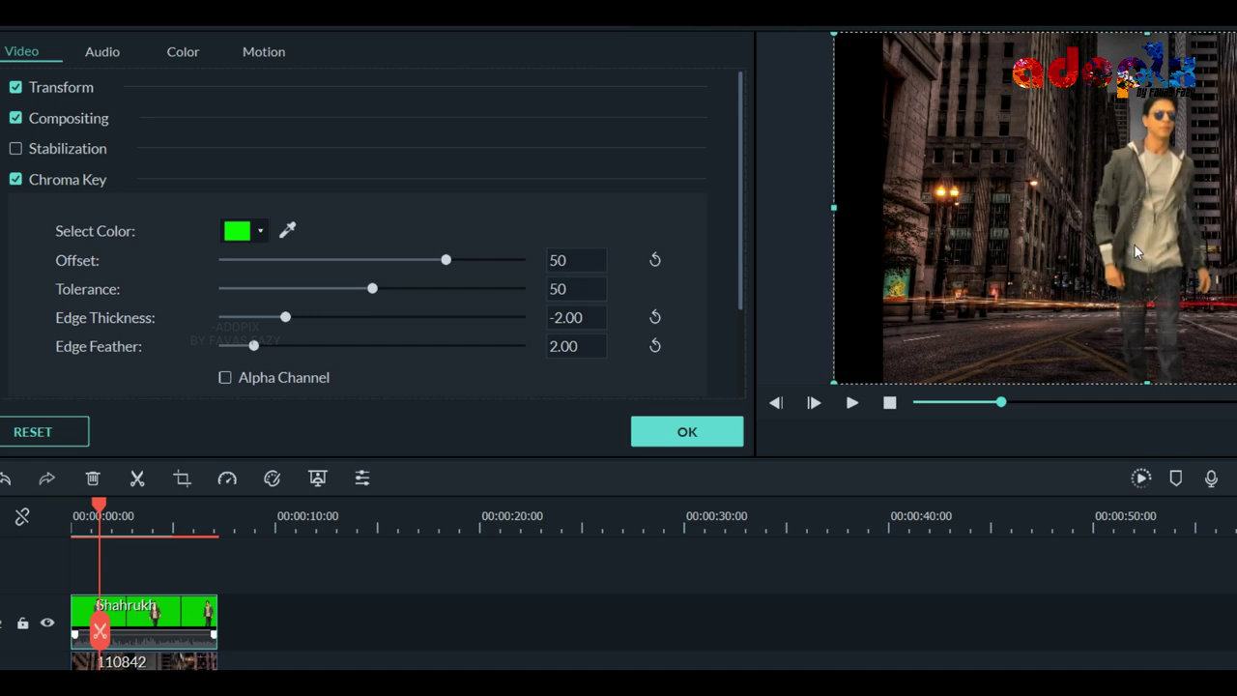
pyautogui.moveTo(454, 270); pyautogui.dragTo(414, 292)
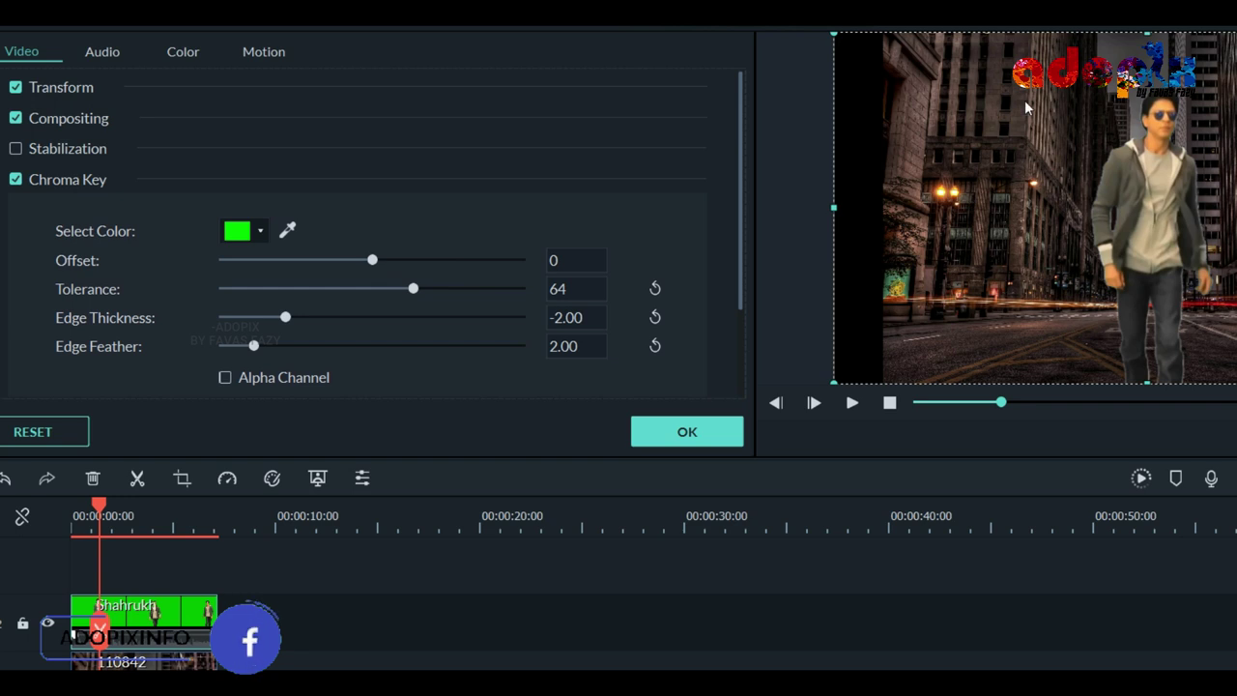
# Step: Set the Chroma Key's Edge Thickness to -4.61 and Edge Feather to 1.38, and preview the composite from the start
pyautogui.moveTo(285, 317); pyautogui.dragTo(271, 326)
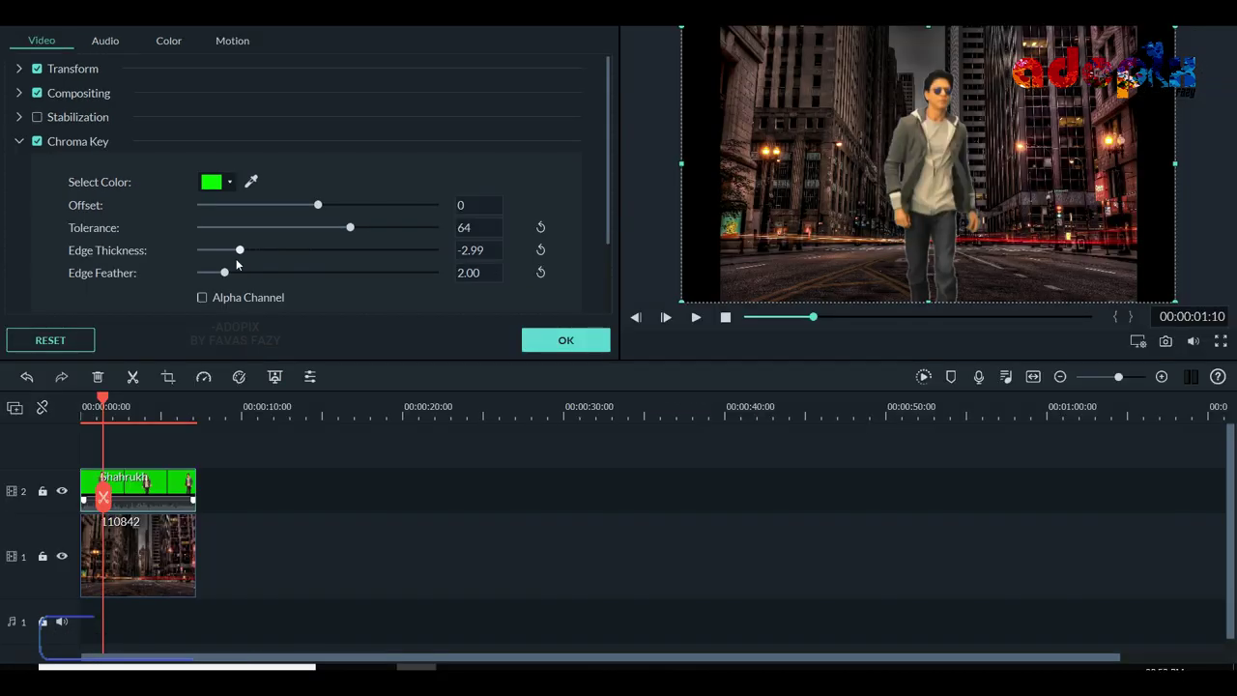
pyautogui.moveTo(235, 258); pyautogui.dragTo(257, 259)
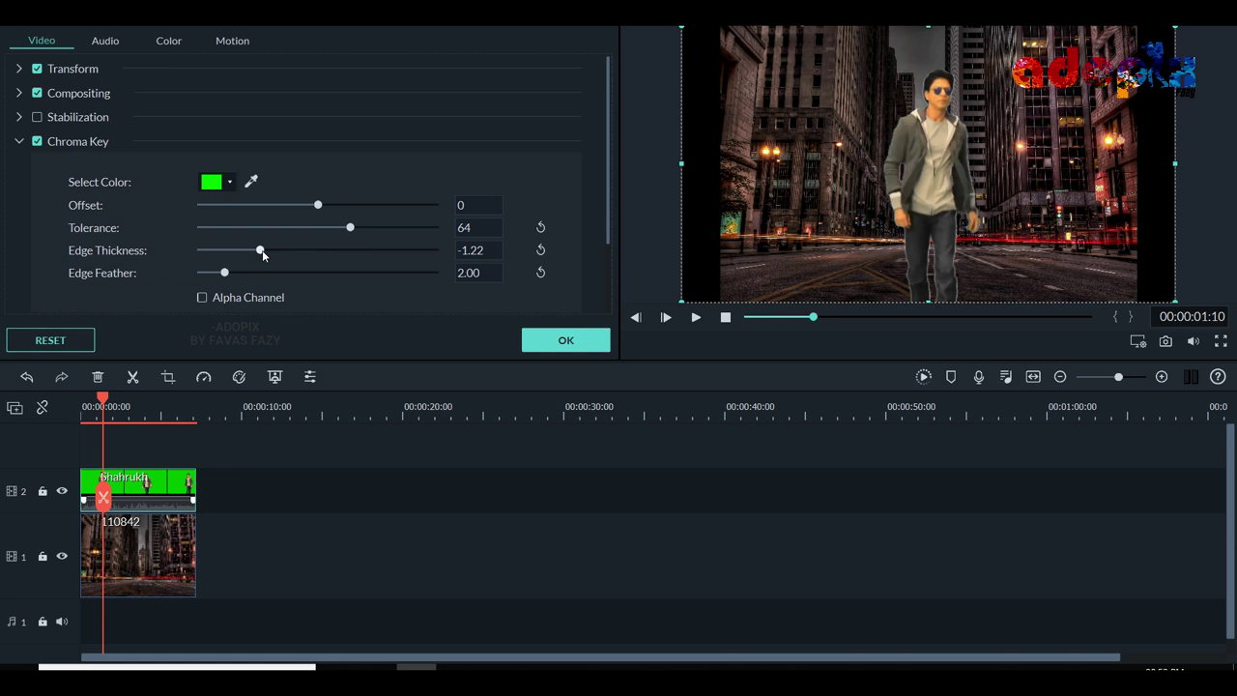
pyautogui.moveTo(257, 254); pyautogui.dragTo(217, 277)
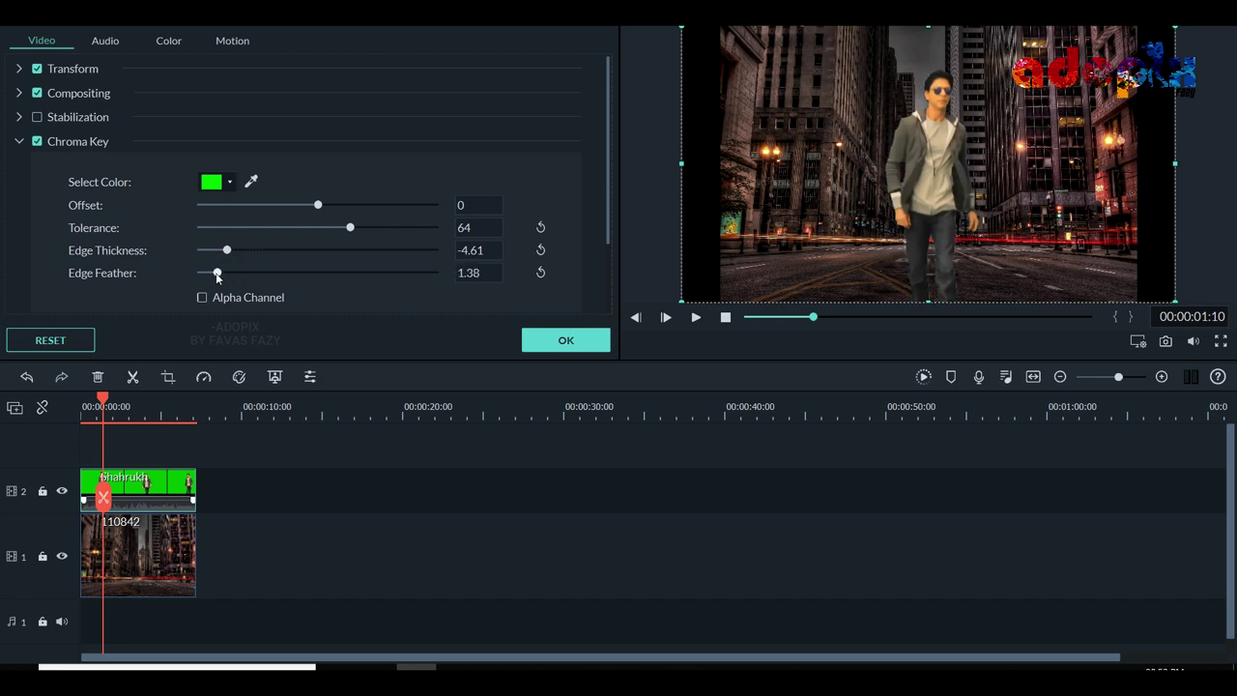
pyautogui.click(85, 410)
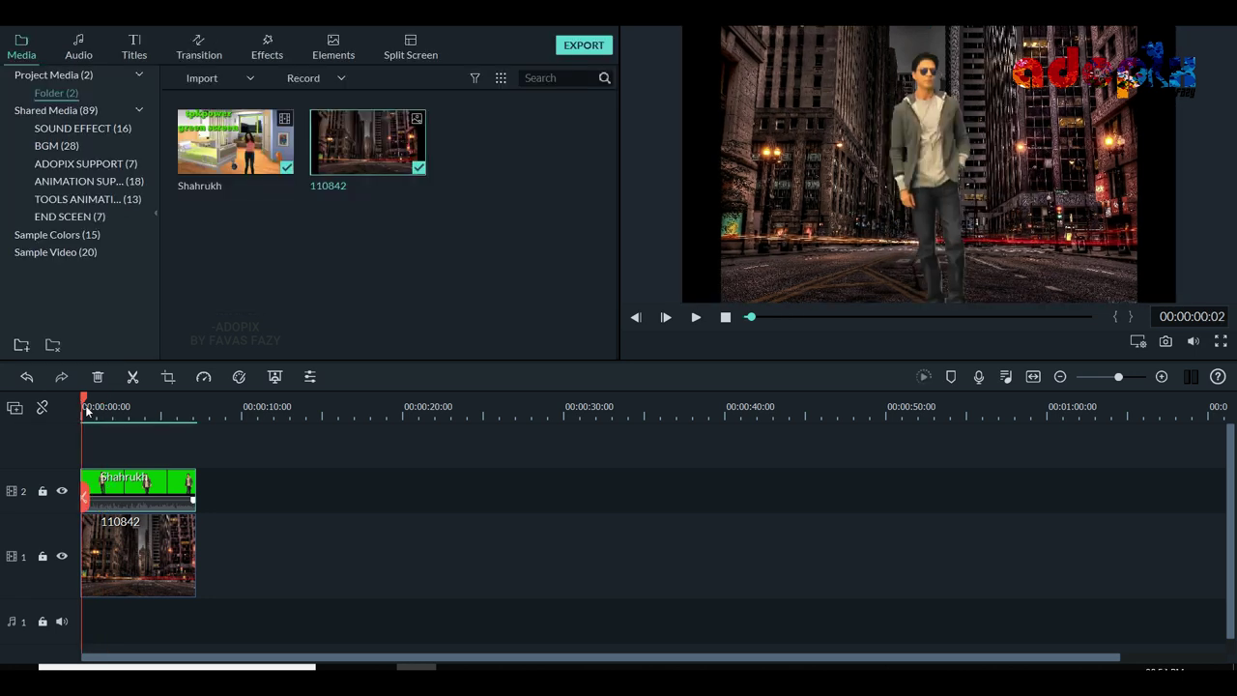
pyautogui.press('space')
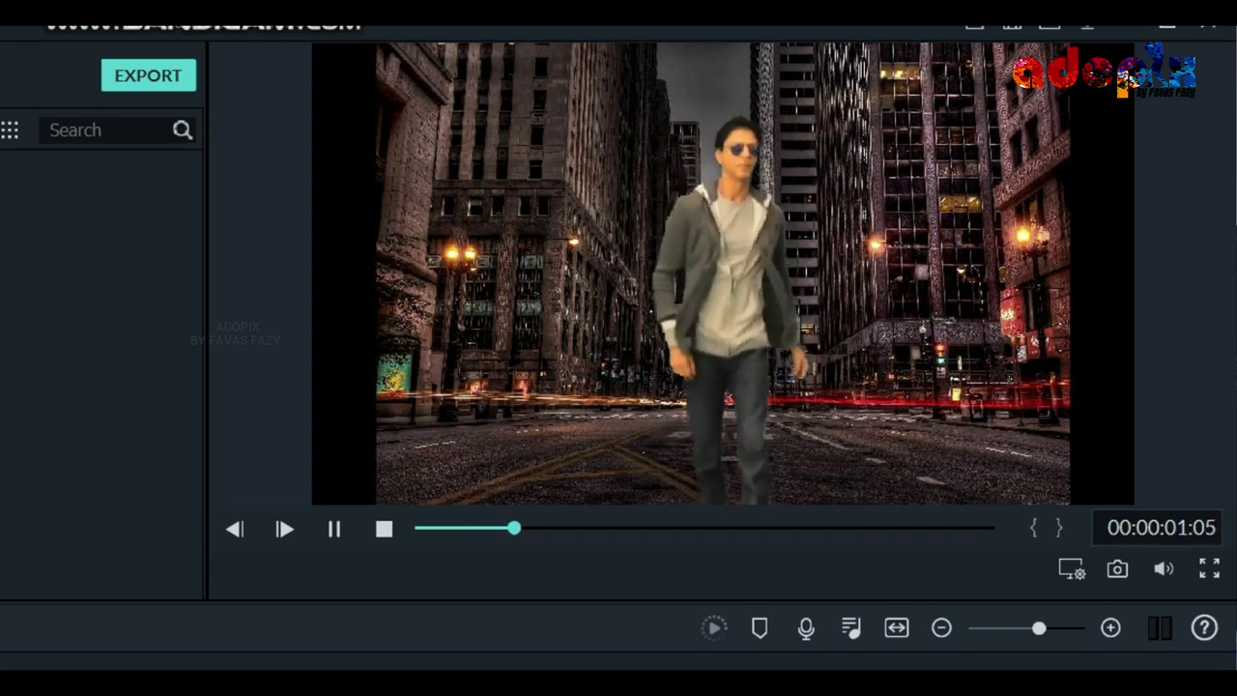